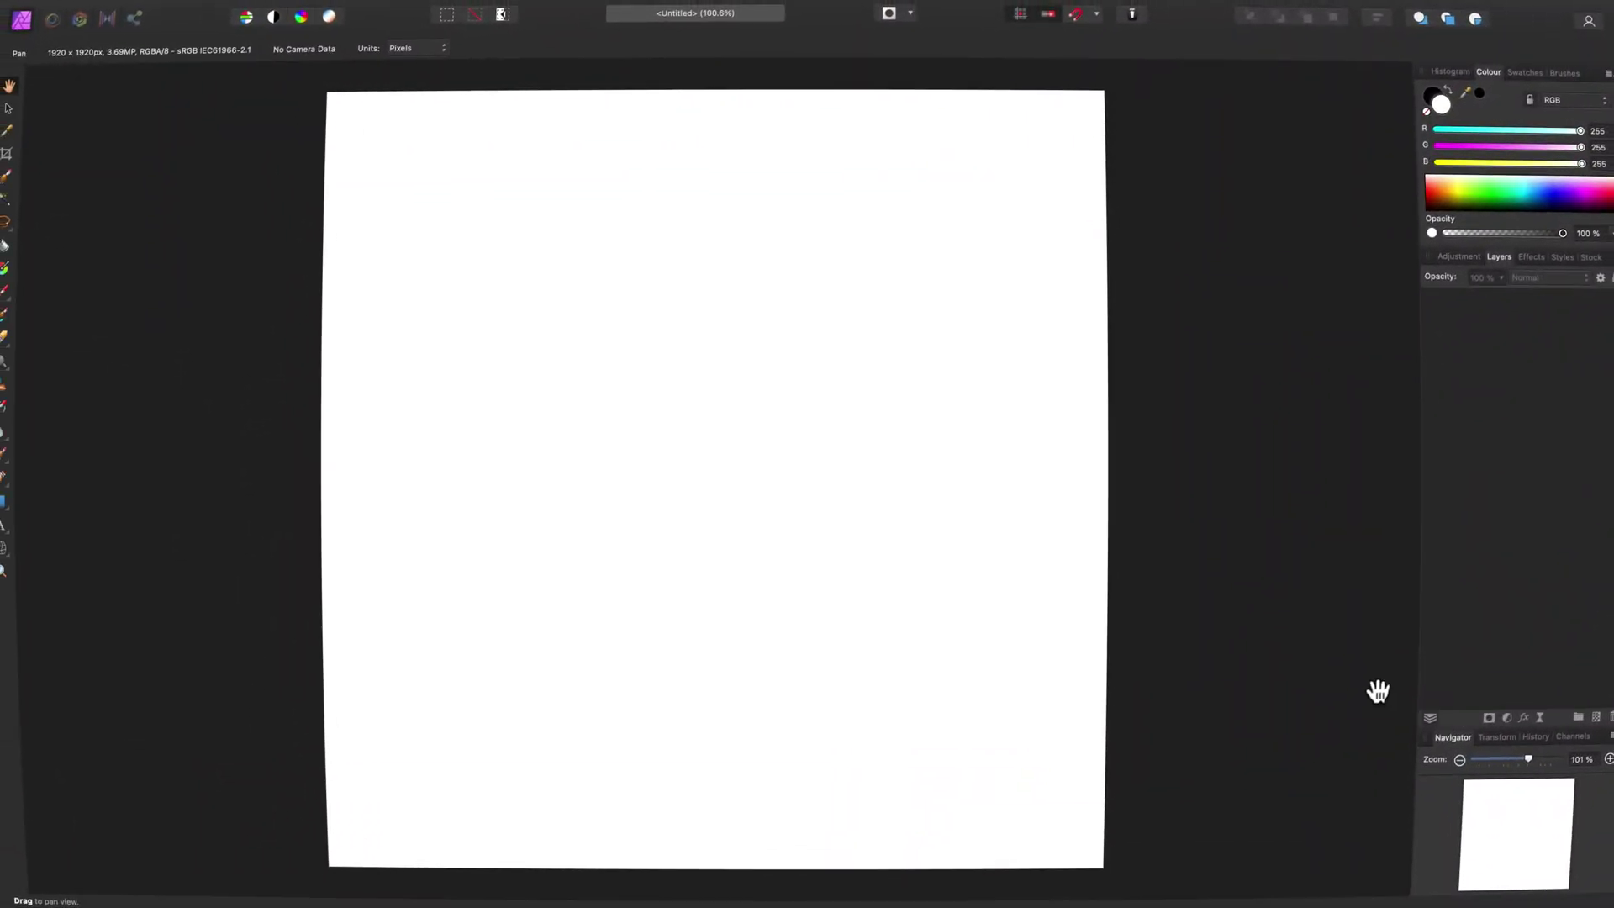
# Scroll through the Unsplash 'face' results in the Stock panel
pyautogui.scroll(-1, 577, 217)
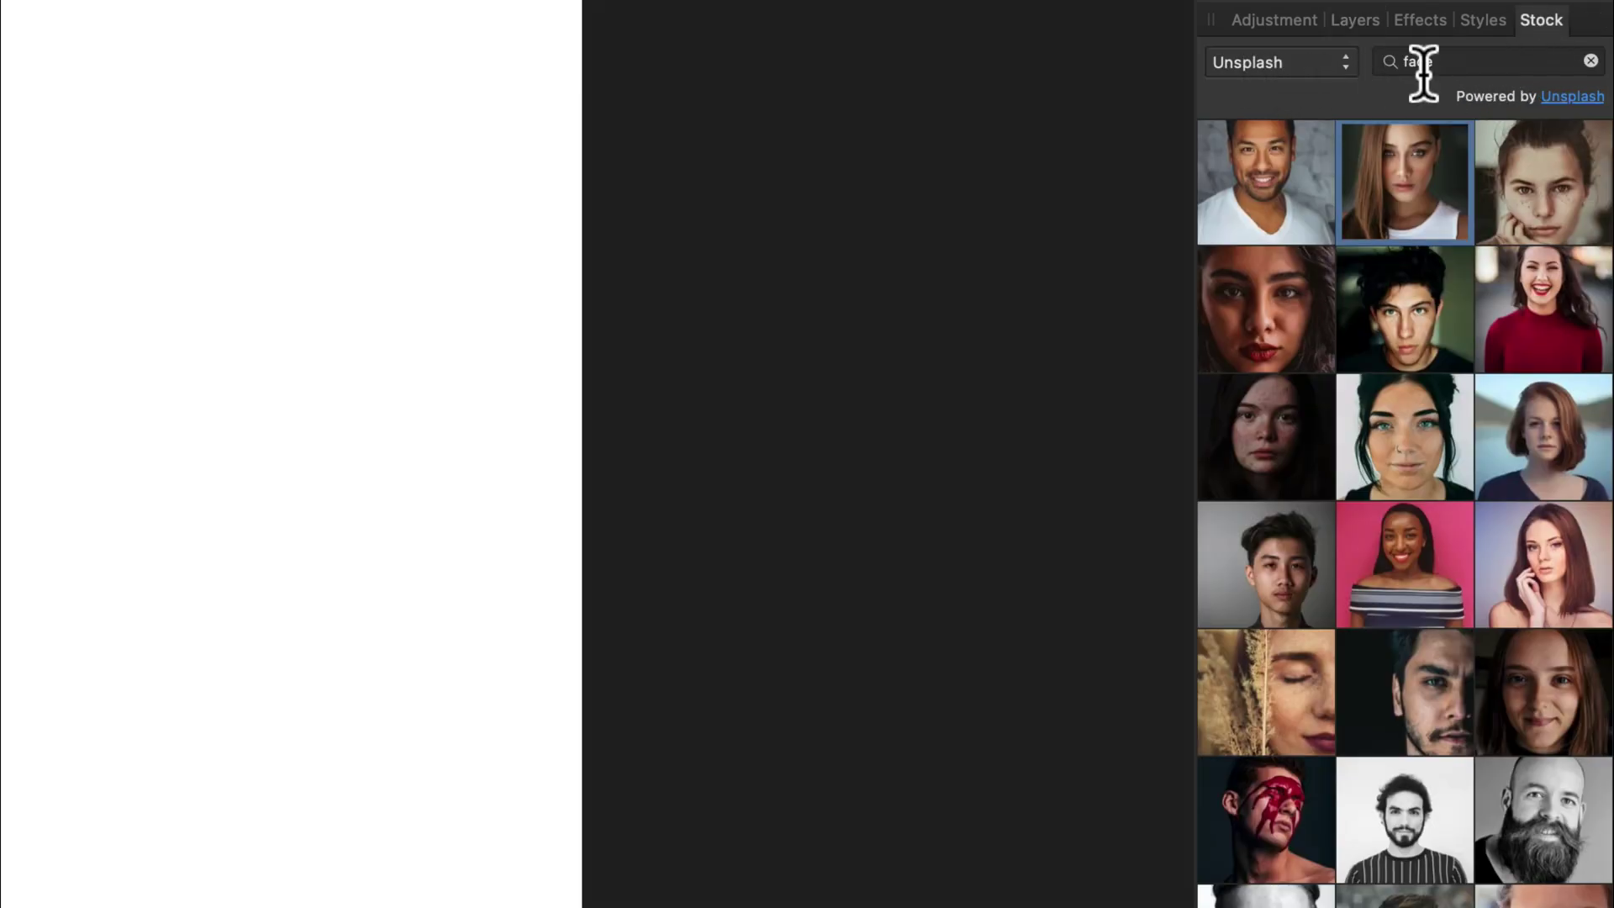
# Place the long-haired woman's Unsplash portrait on the canvas and dismiss the credit notice
pyautogui.click(1330, 79)
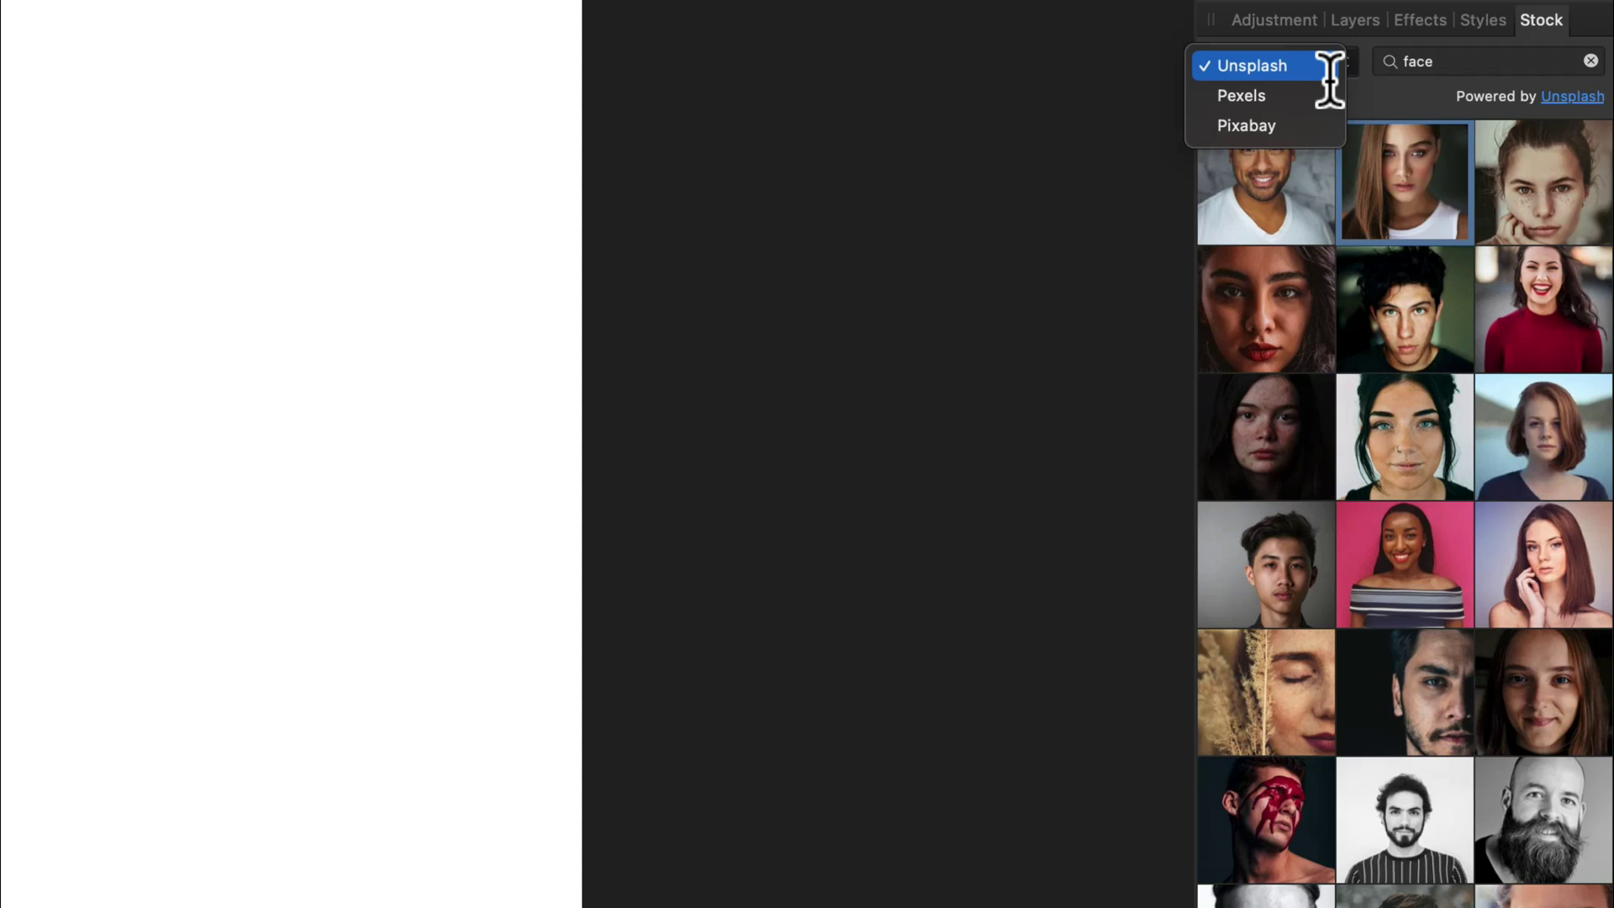
pyautogui.click(1330, 74)
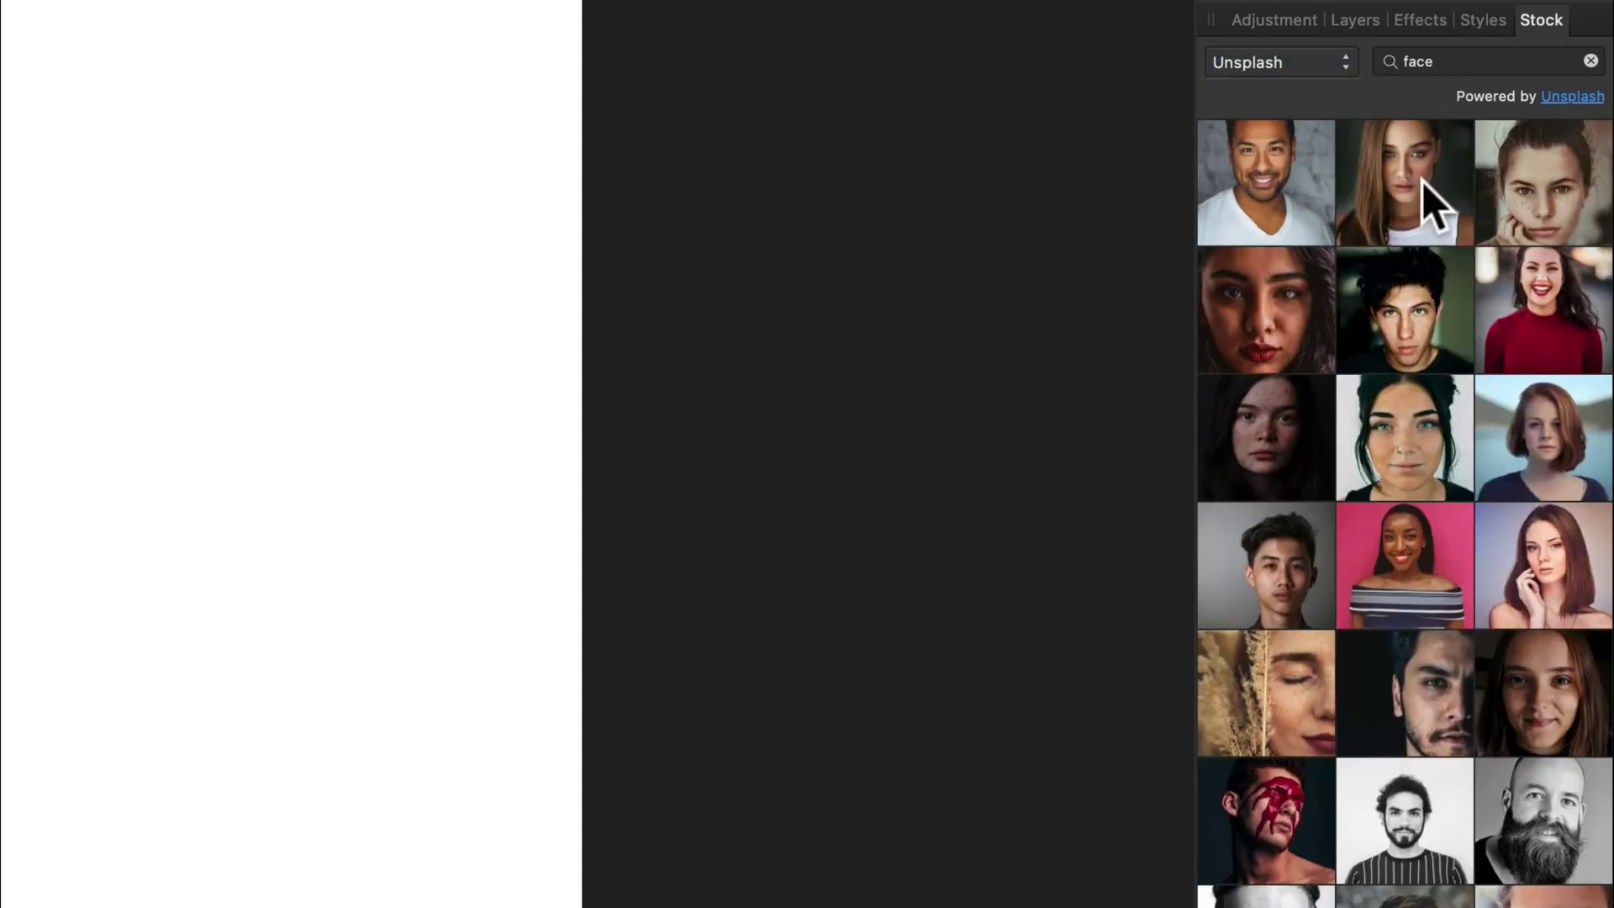
pyautogui.moveTo(1422, 181); pyautogui.dragTo(94, 71)
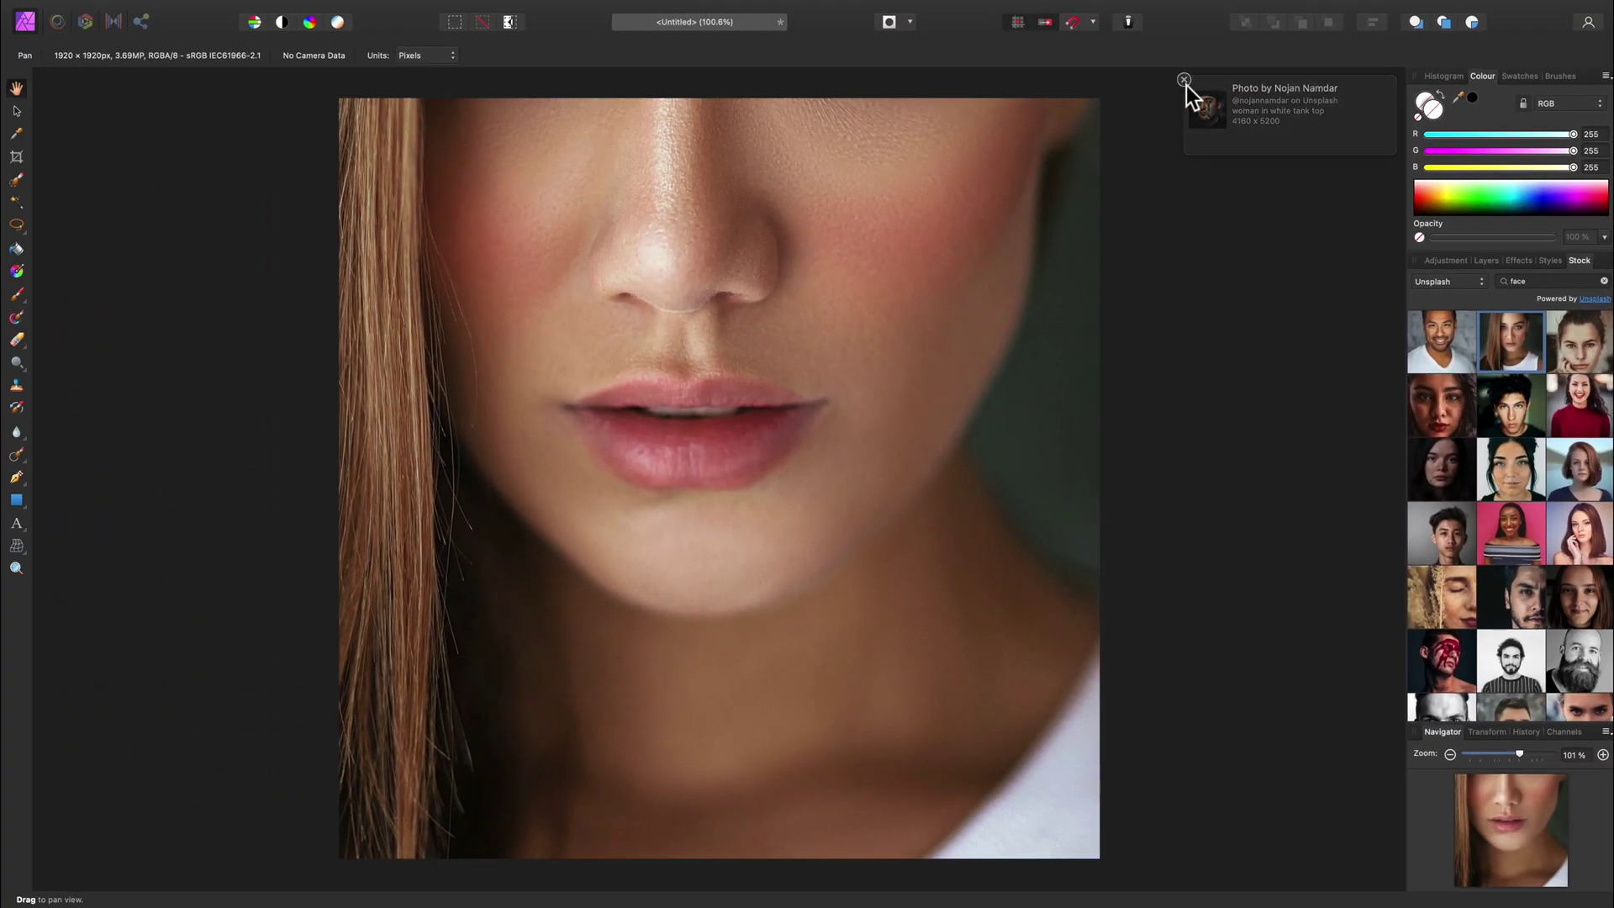
pyautogui.click(1185, 81)
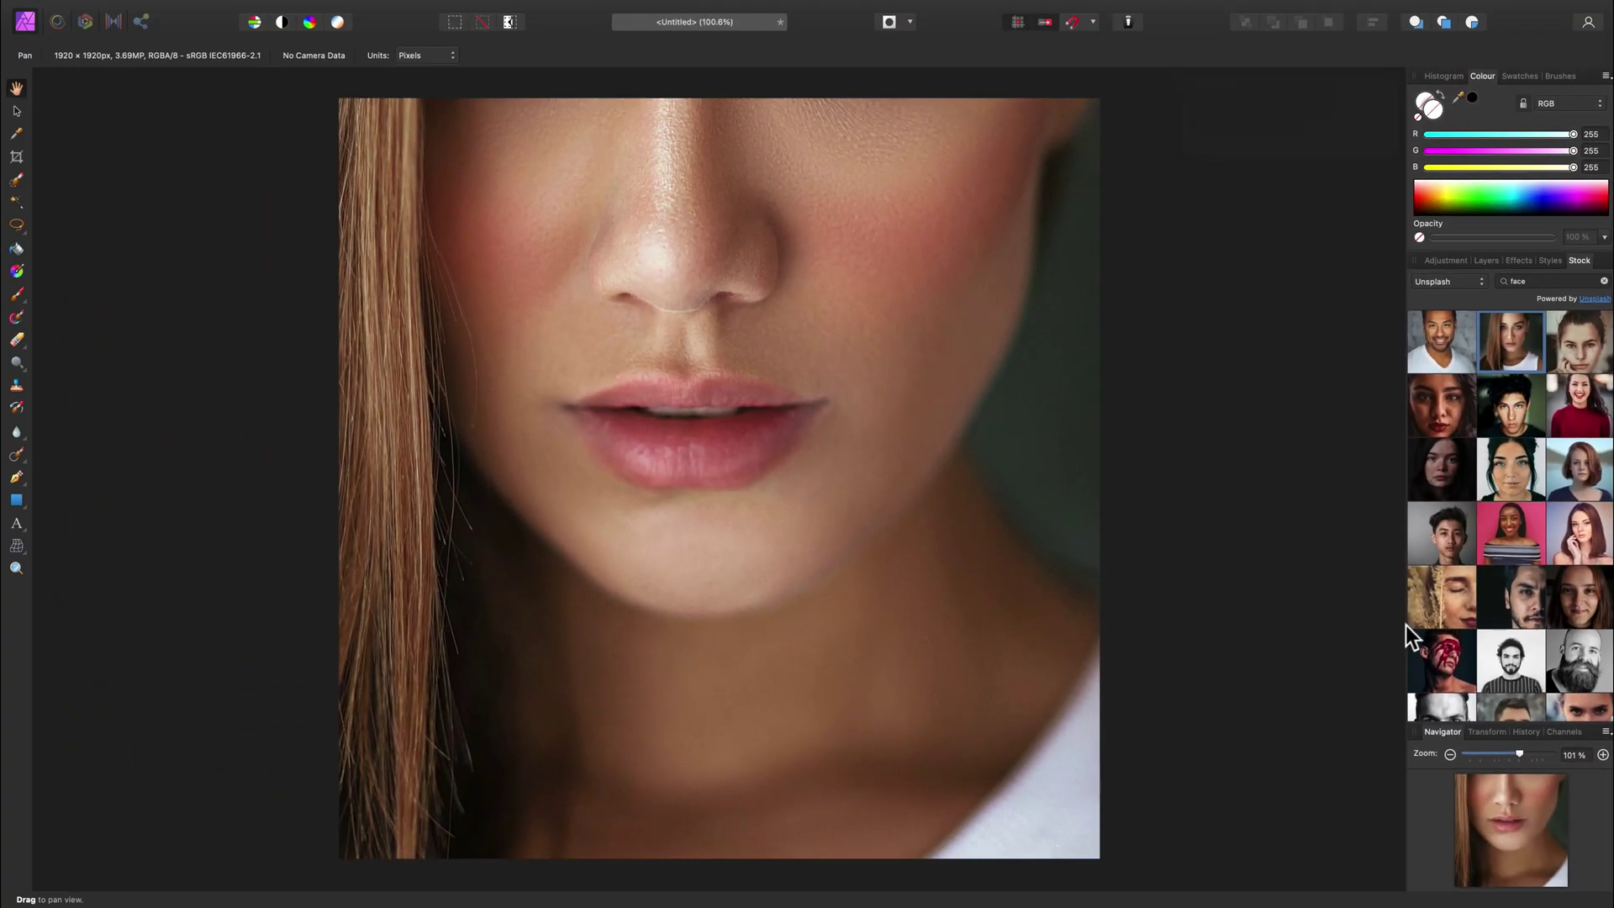
pyautogui.click(21, 114)
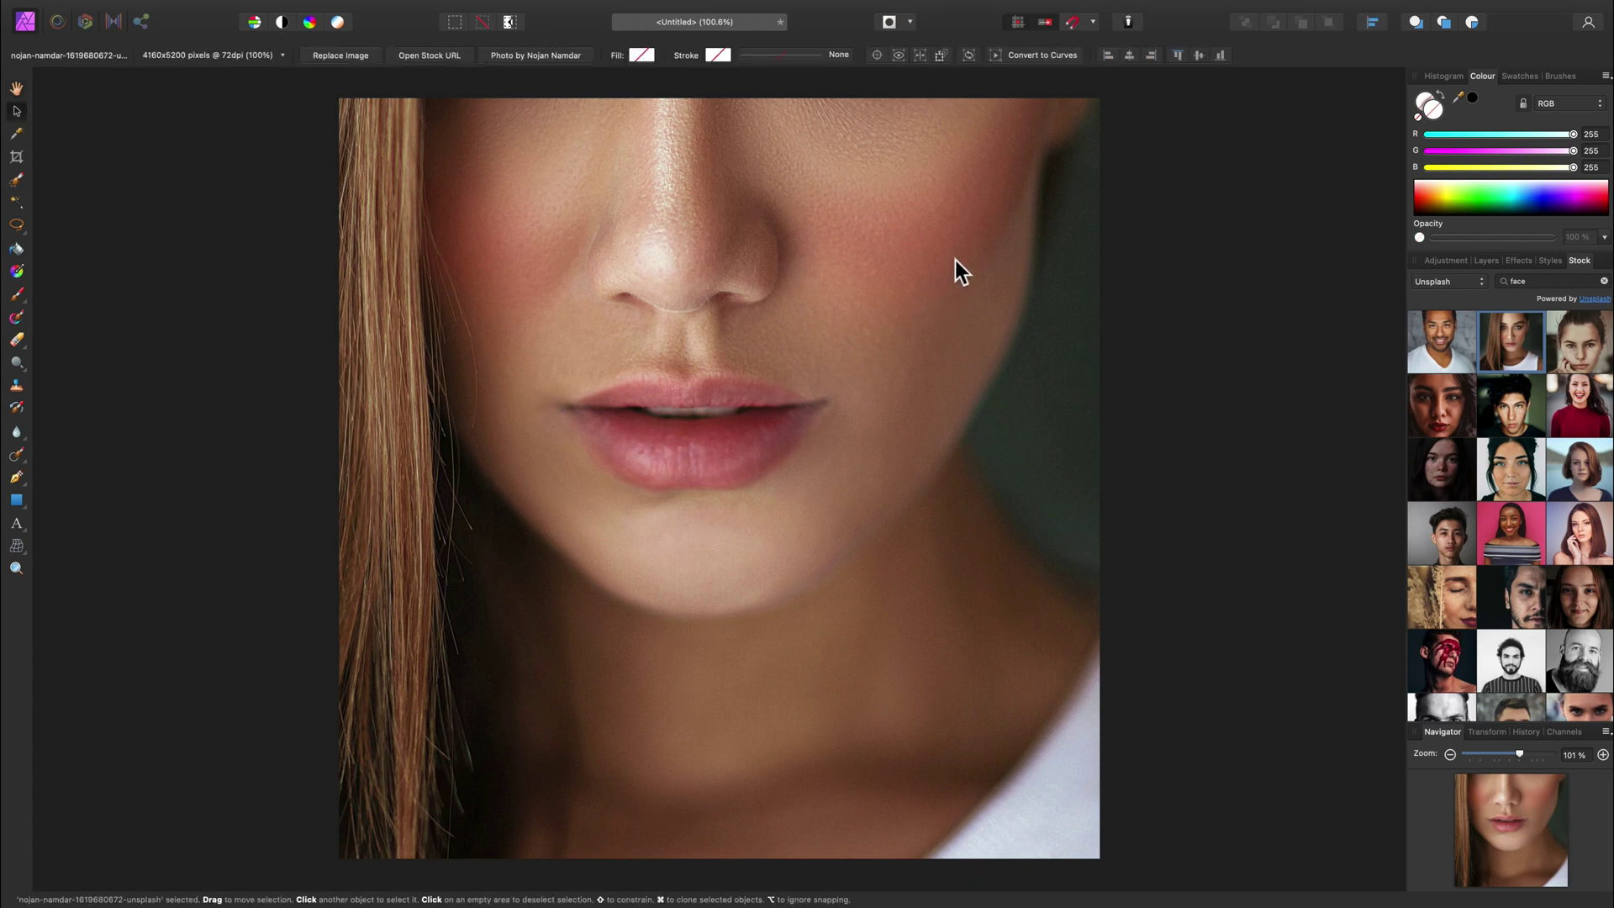
# Shrink the portrait so the whole face, hair and shoulders fit within the white canvas
pyautogui.click(1486, 261)
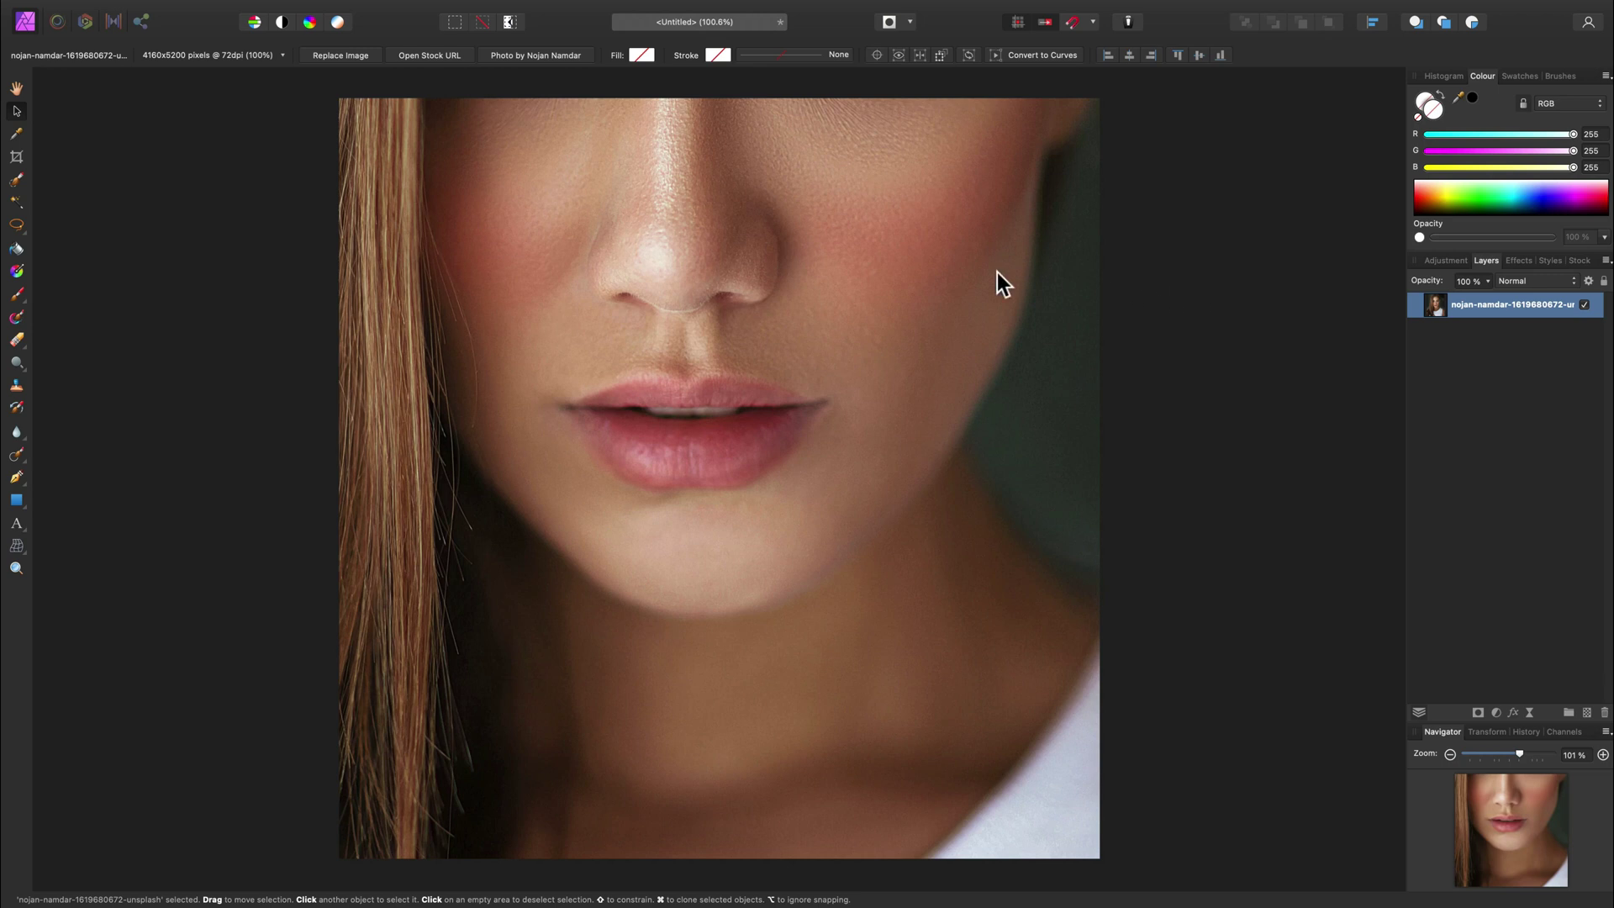
pyautogui.press('super+minus')
pyautogui.press('super+minus')
pyautogui.press('super+minus')
pyautogui.press('super+minus')
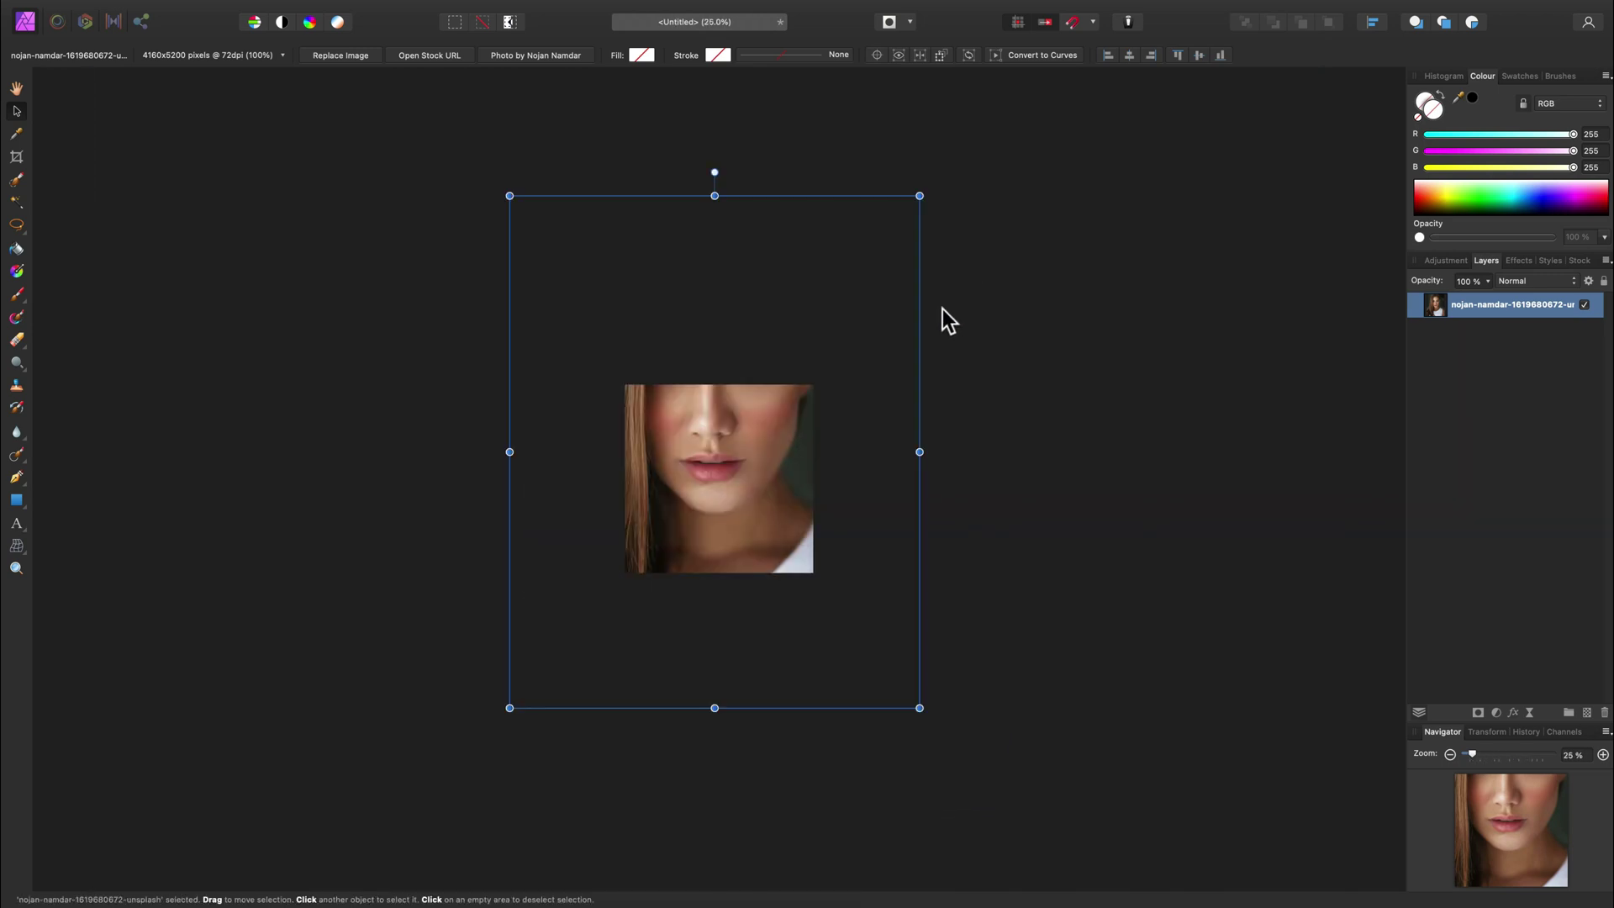
pyautogui.moveTo(862, 270); pyautogui.dragTo(558, 530)
pyautogui.moveTo(580, 602); pyautogui.dragTo(733, 443)
pyautogui.press('super+0')
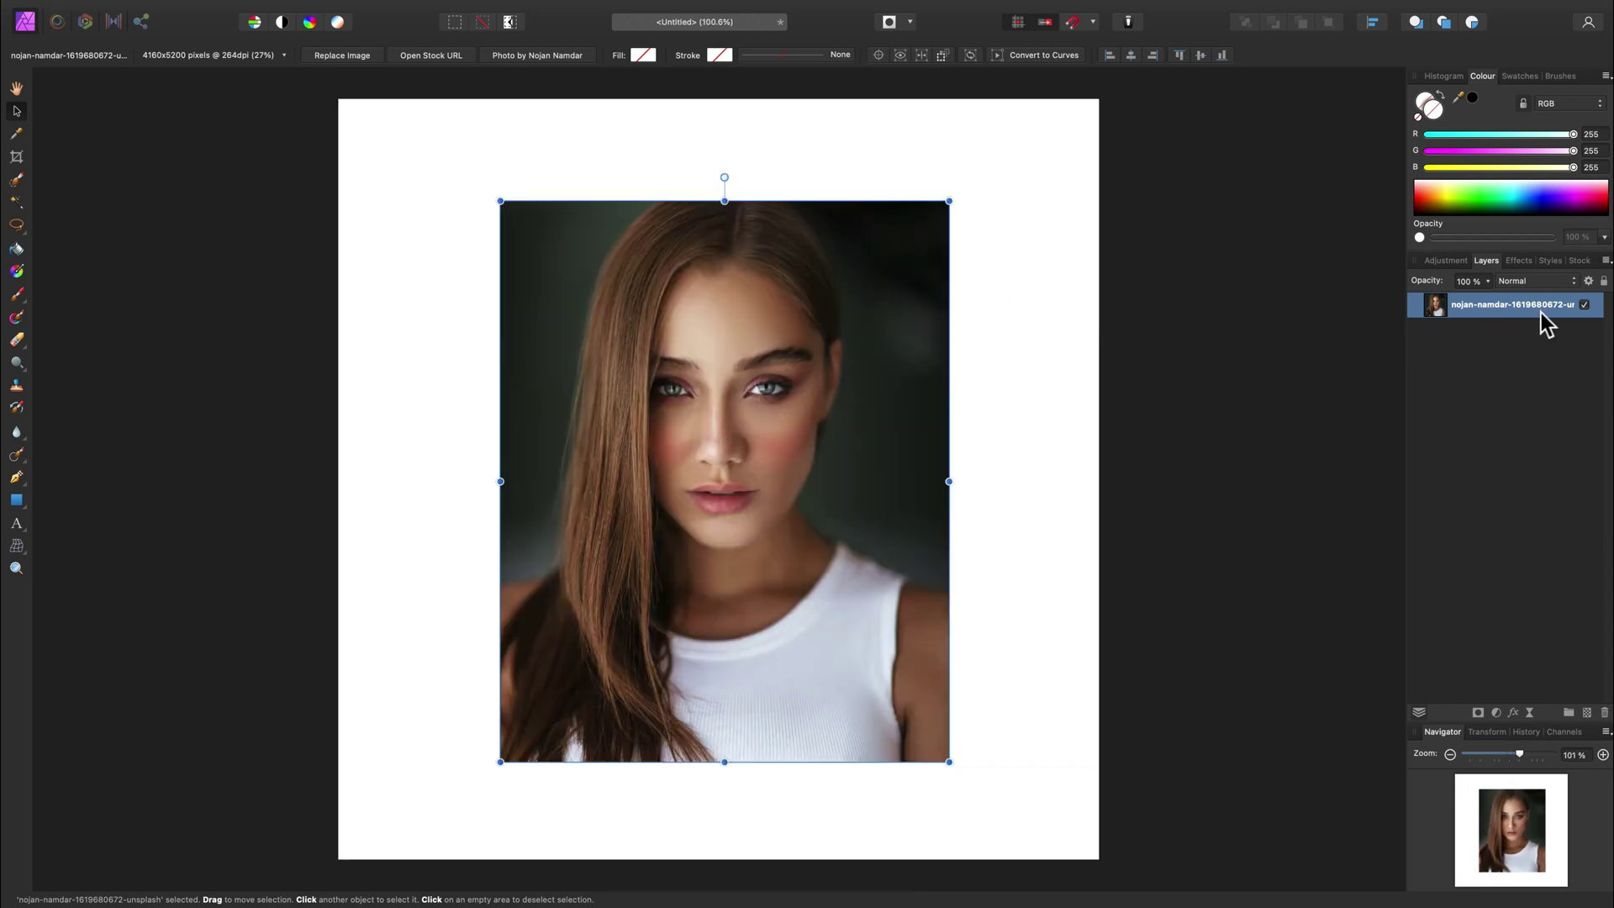
# Rasterise the portrait into a pixel layer, nudge it into place, and duplicate it
pyautogui.rightClick(1510, 308)
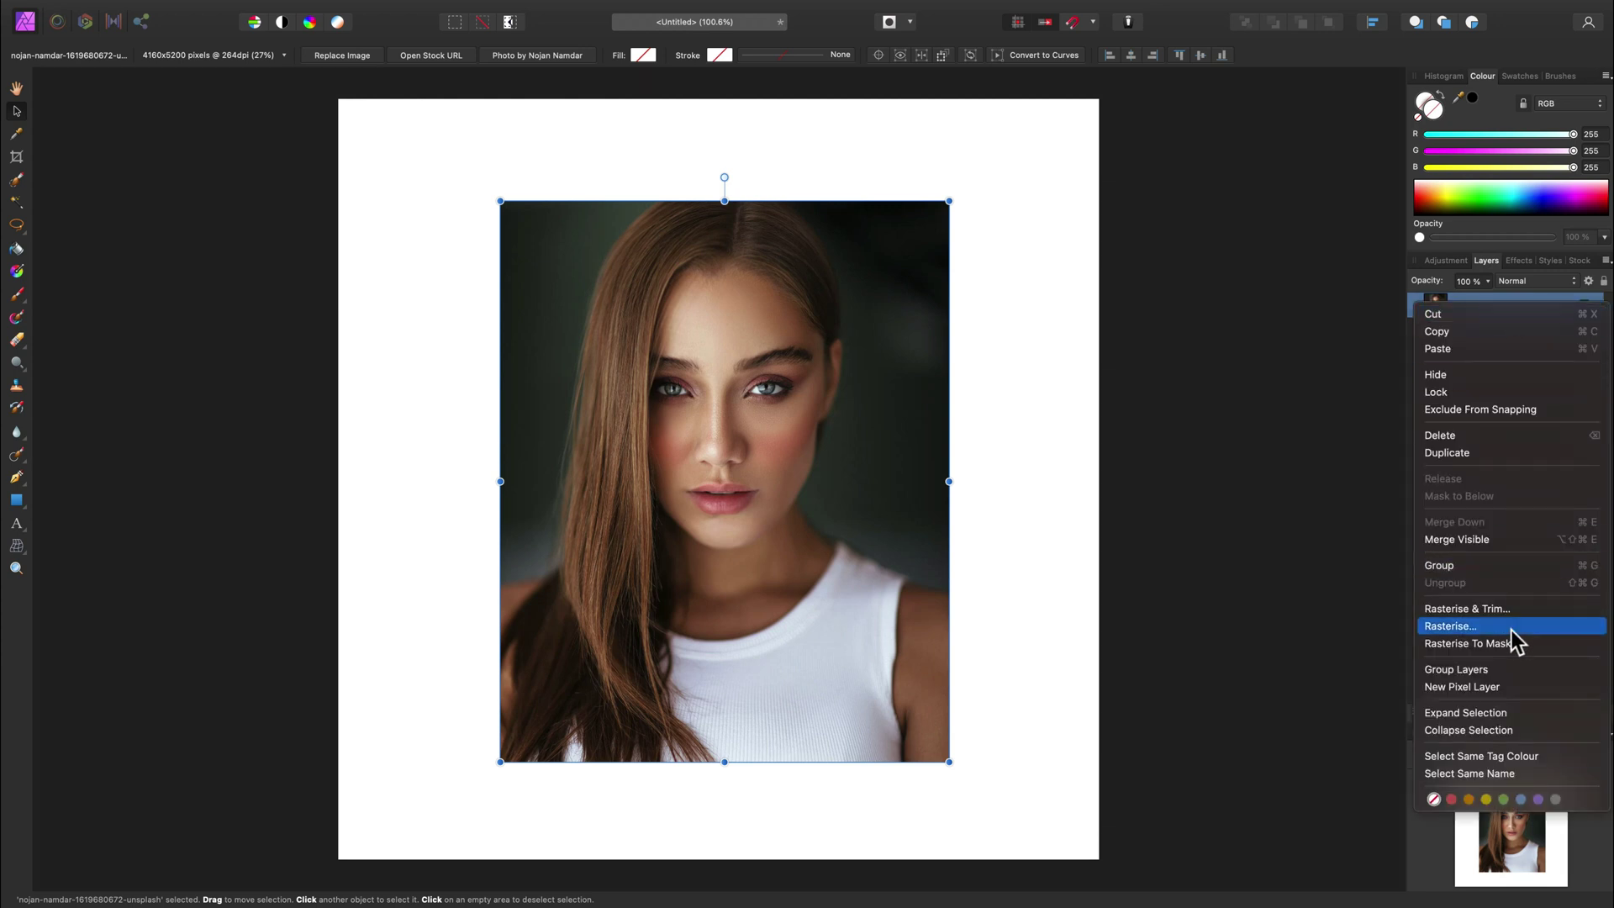
pyautogui.click(1473, 632)
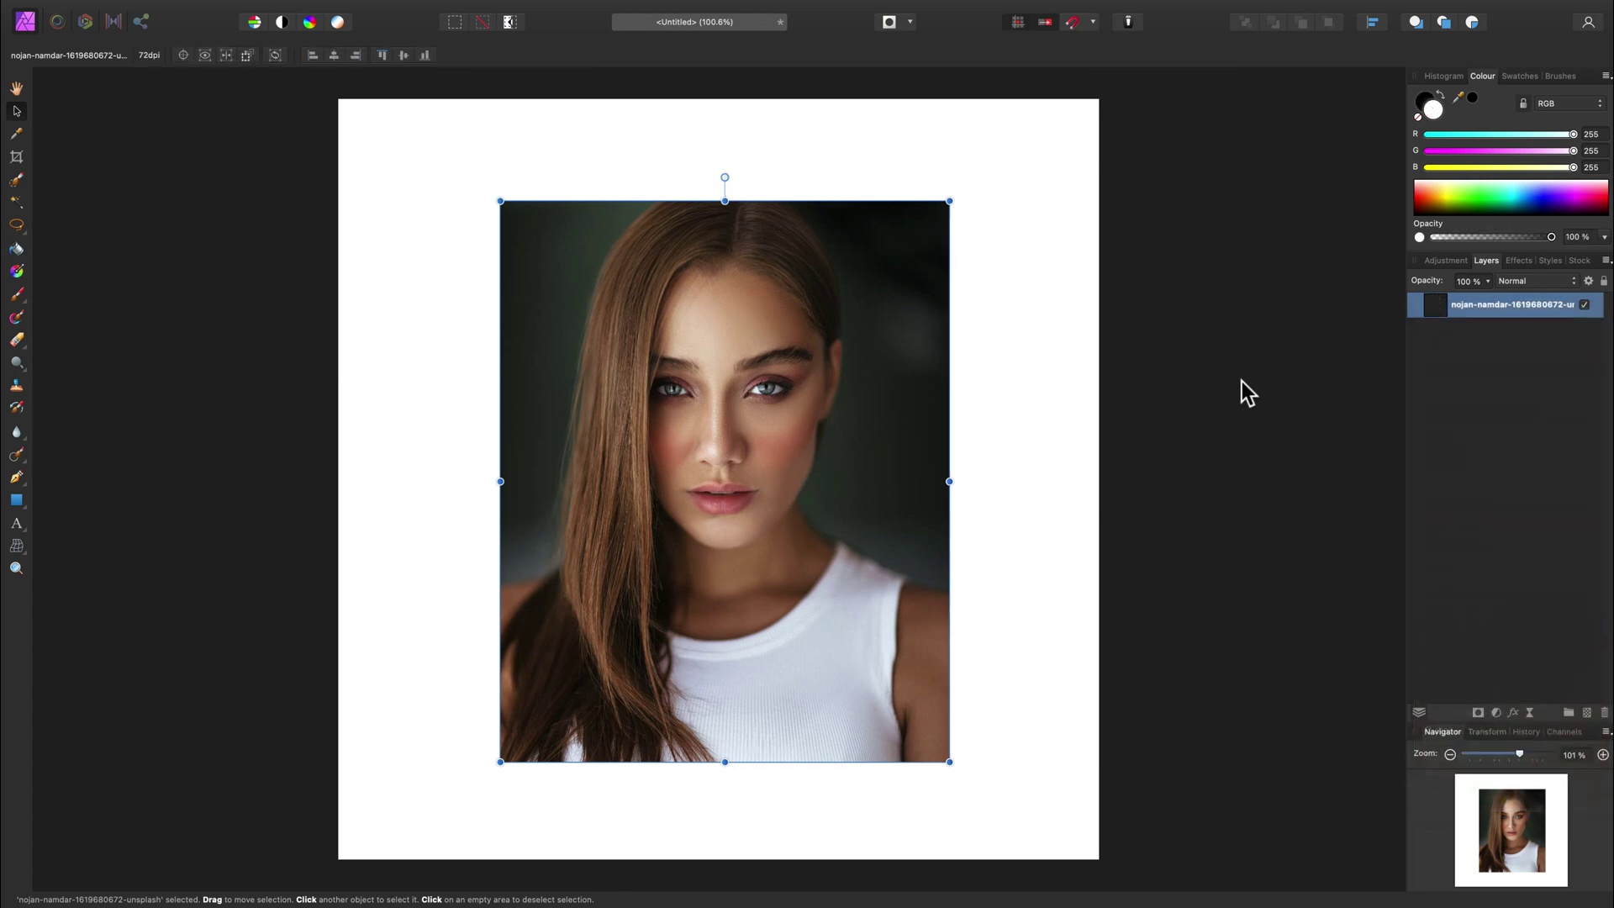
pyautogui.hscroll(2, 810, 294)
pyautogui.scroll(-1, 810, 294)
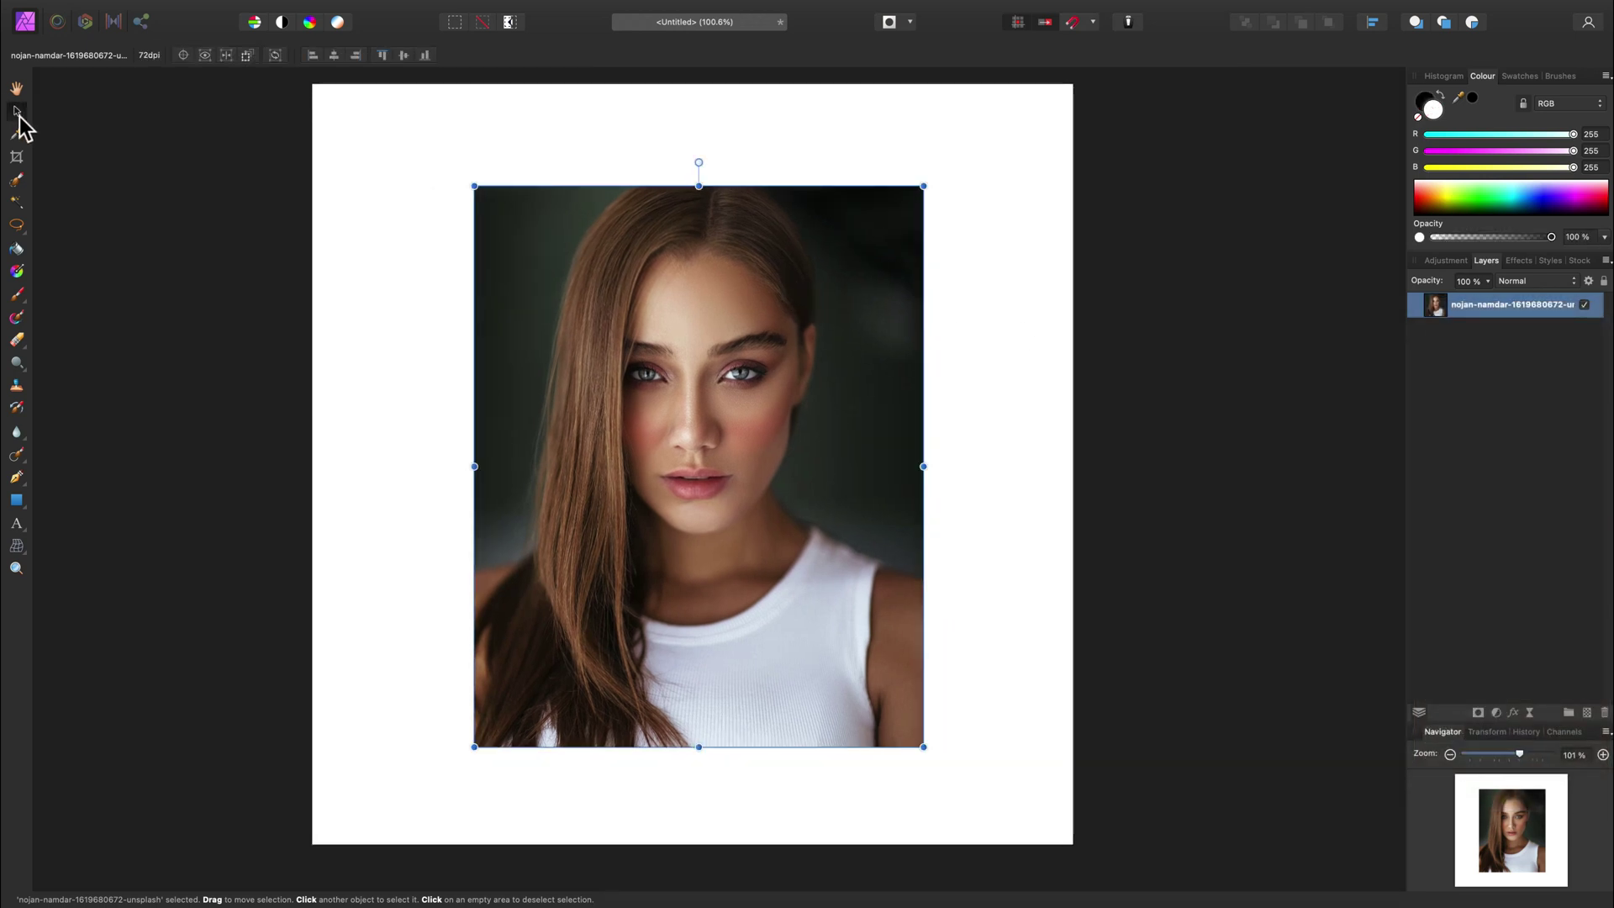
pyautogui.moveTo(820, 380)
pyautogui.mouseDown()
pyautogui.moveTo(810, 390)
pyautogui.moveTo(821, 368)
pyautogui.mouseUp()
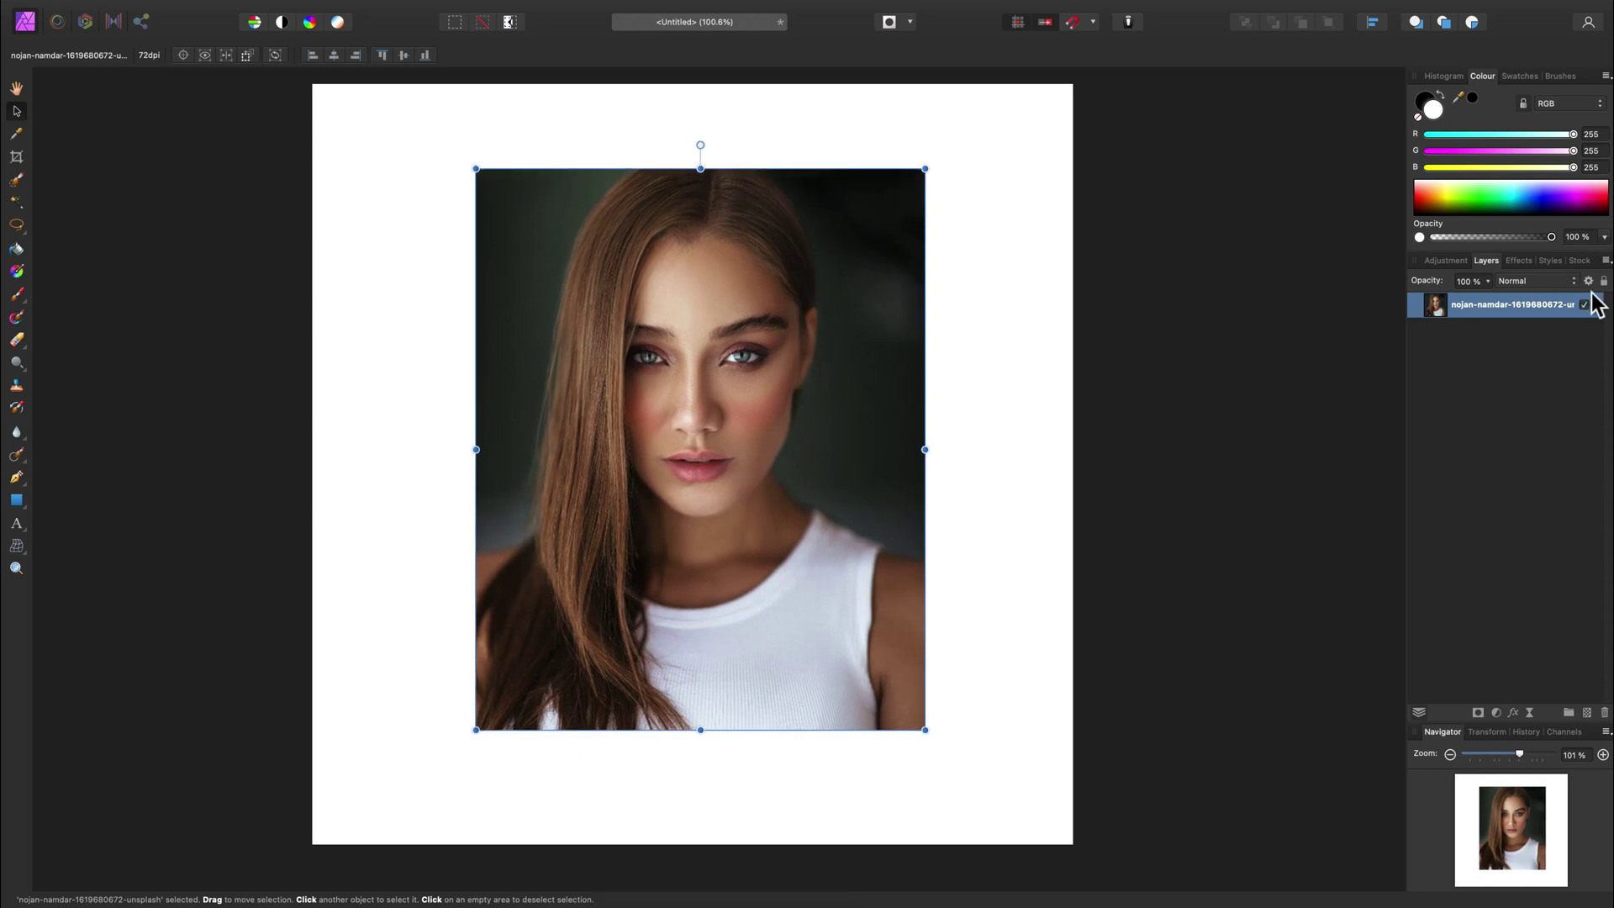
pyautogui.rightClick(1545, 308)
pyautogui.click(1528, 456)
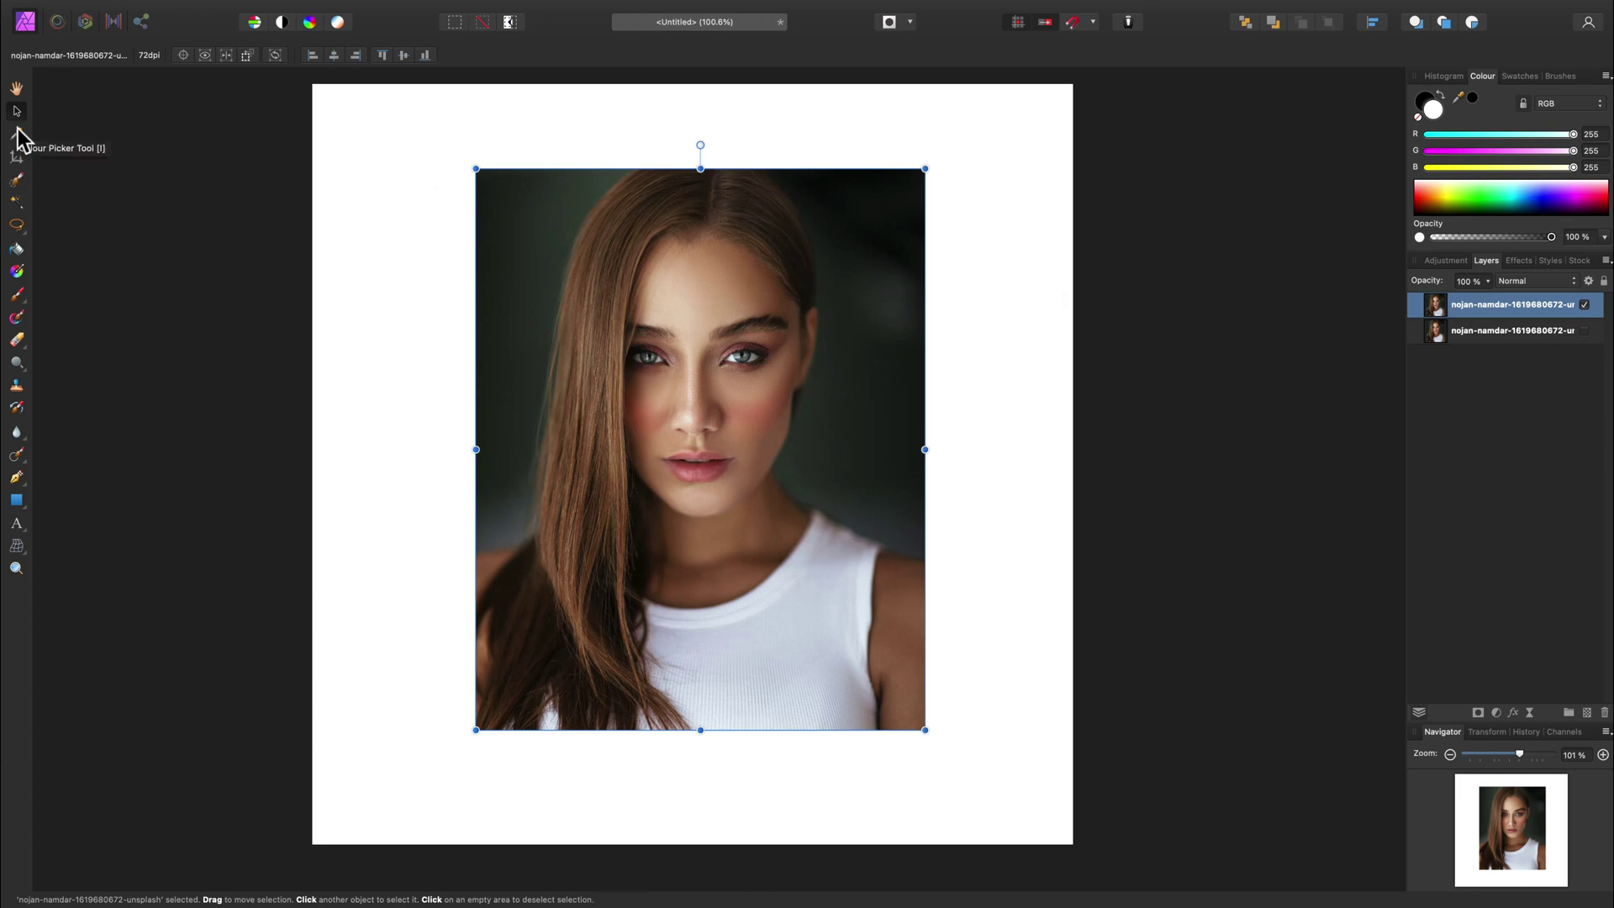
# Draw a rectangular marquee across both eyes and make the top portrait copy active
pyautogui.click(17, 183)
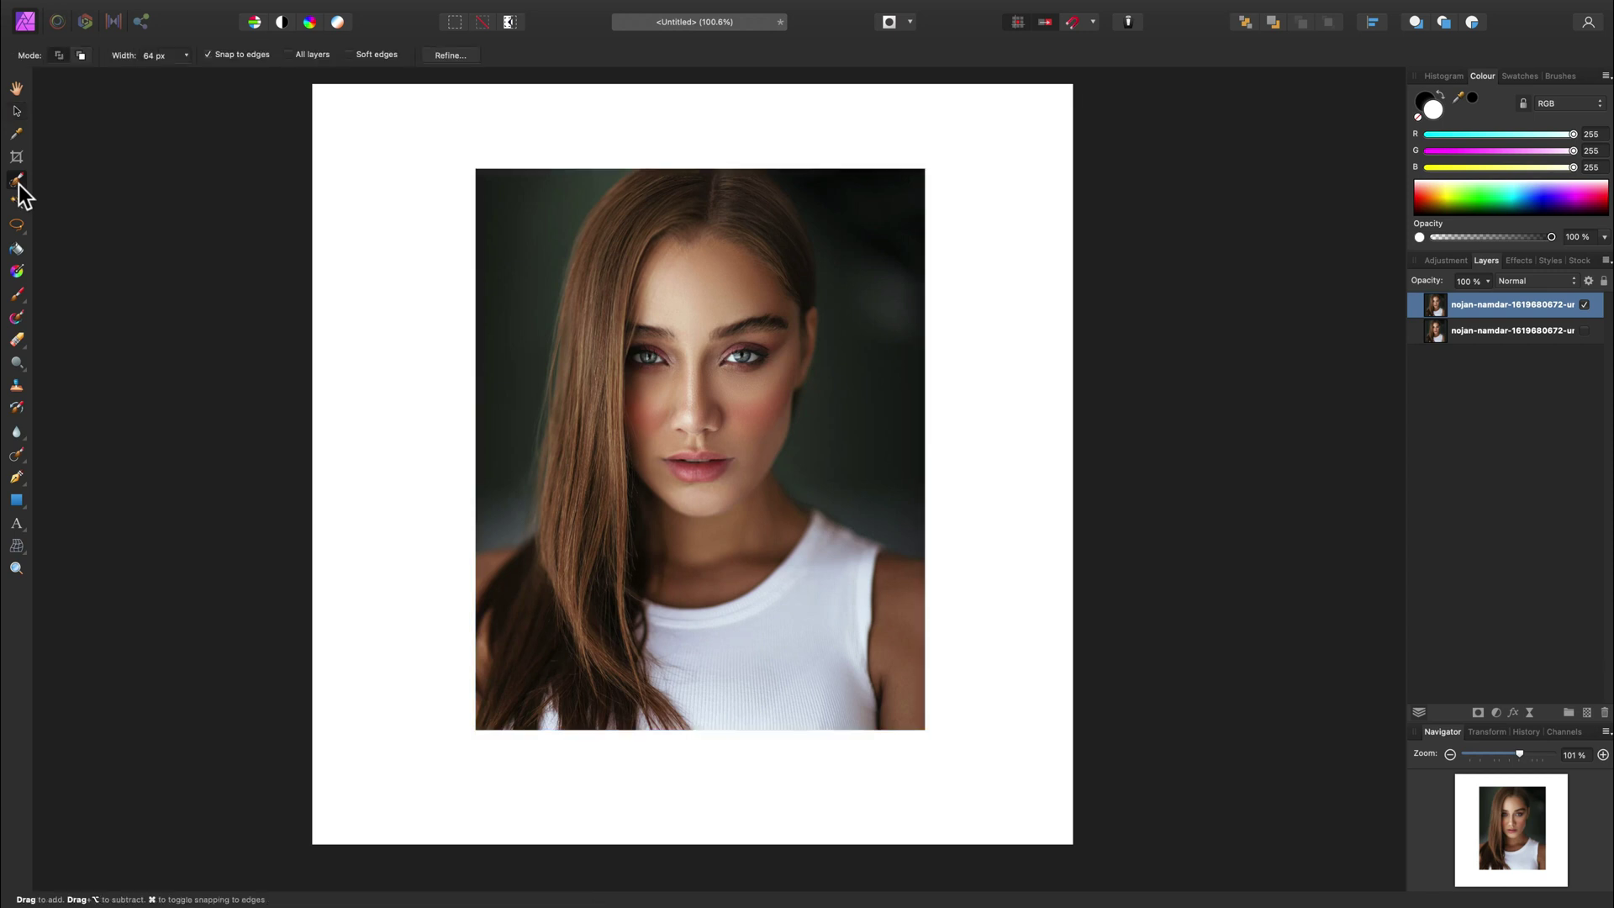
pyautogui.click(17, 112)
pyautogui.click(369, 163)
pyautogui.click(28, 232)
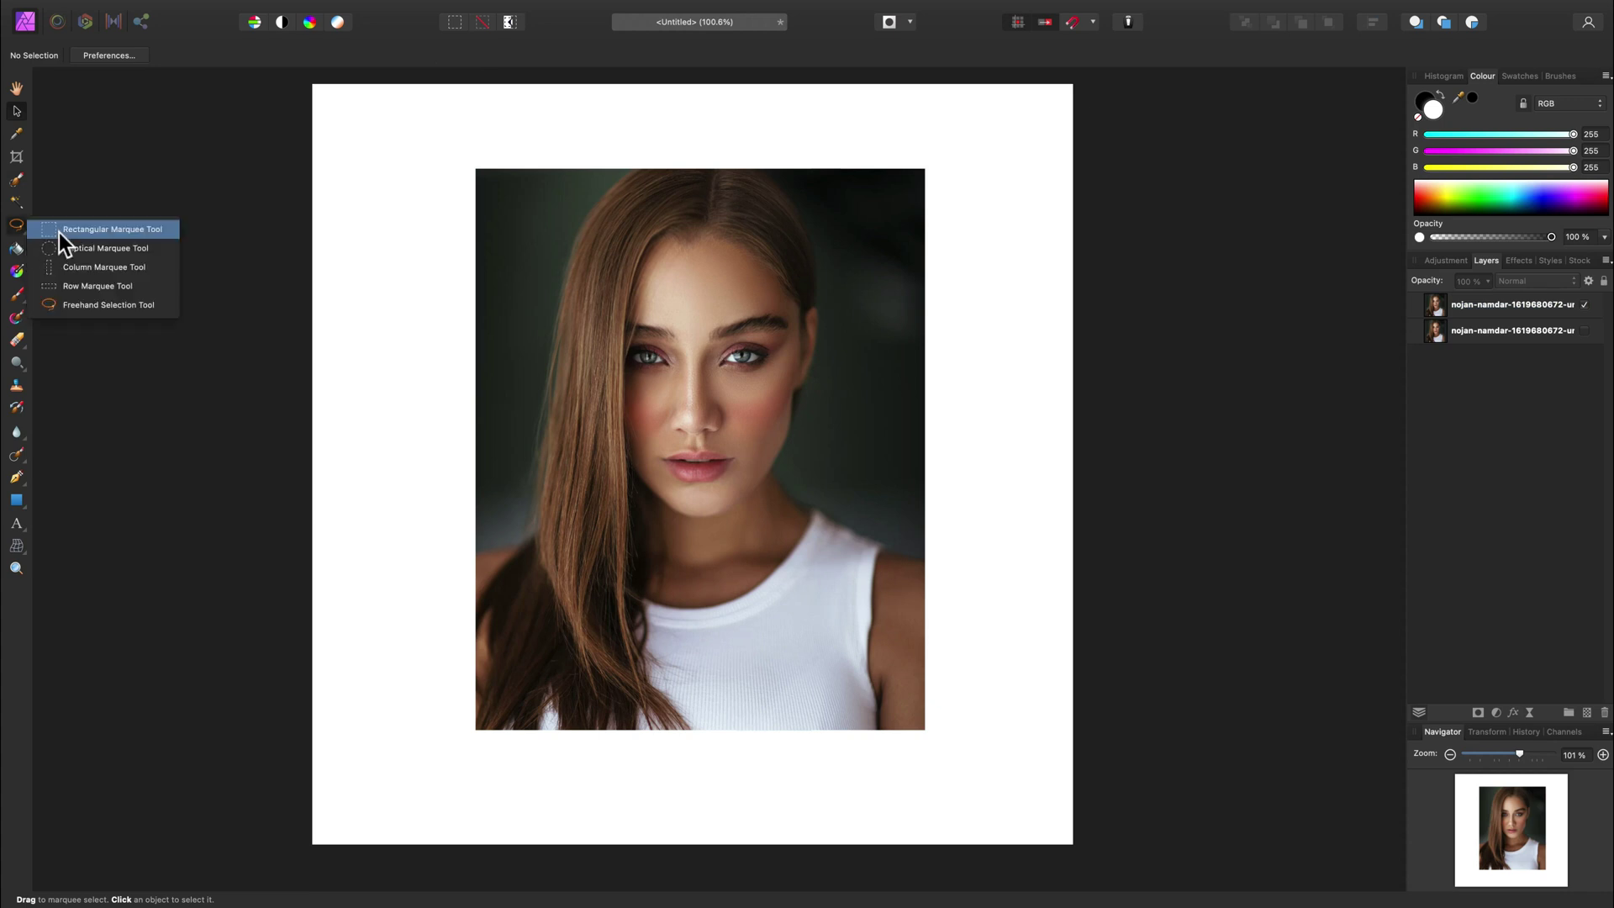
pyautogui.click(59, 232)
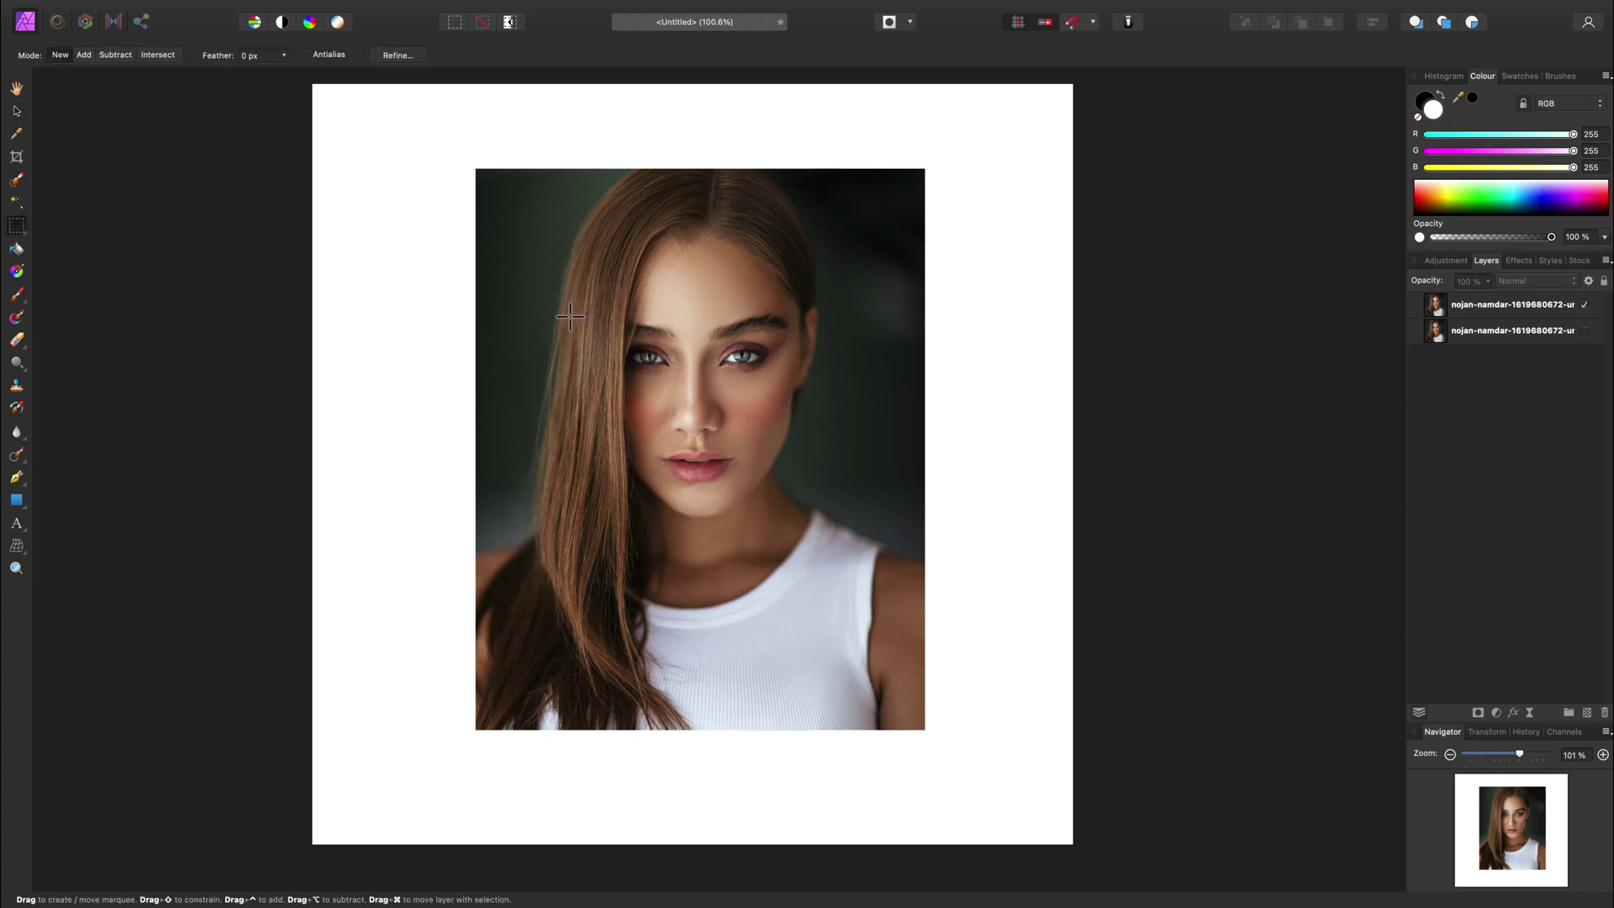
pyautogui.moveTo(562, 310); pyautogui.dragTo(816, 379)
pyautogui.click(1540, 308)
pyautogui.hscroll(-3, 686, 187)
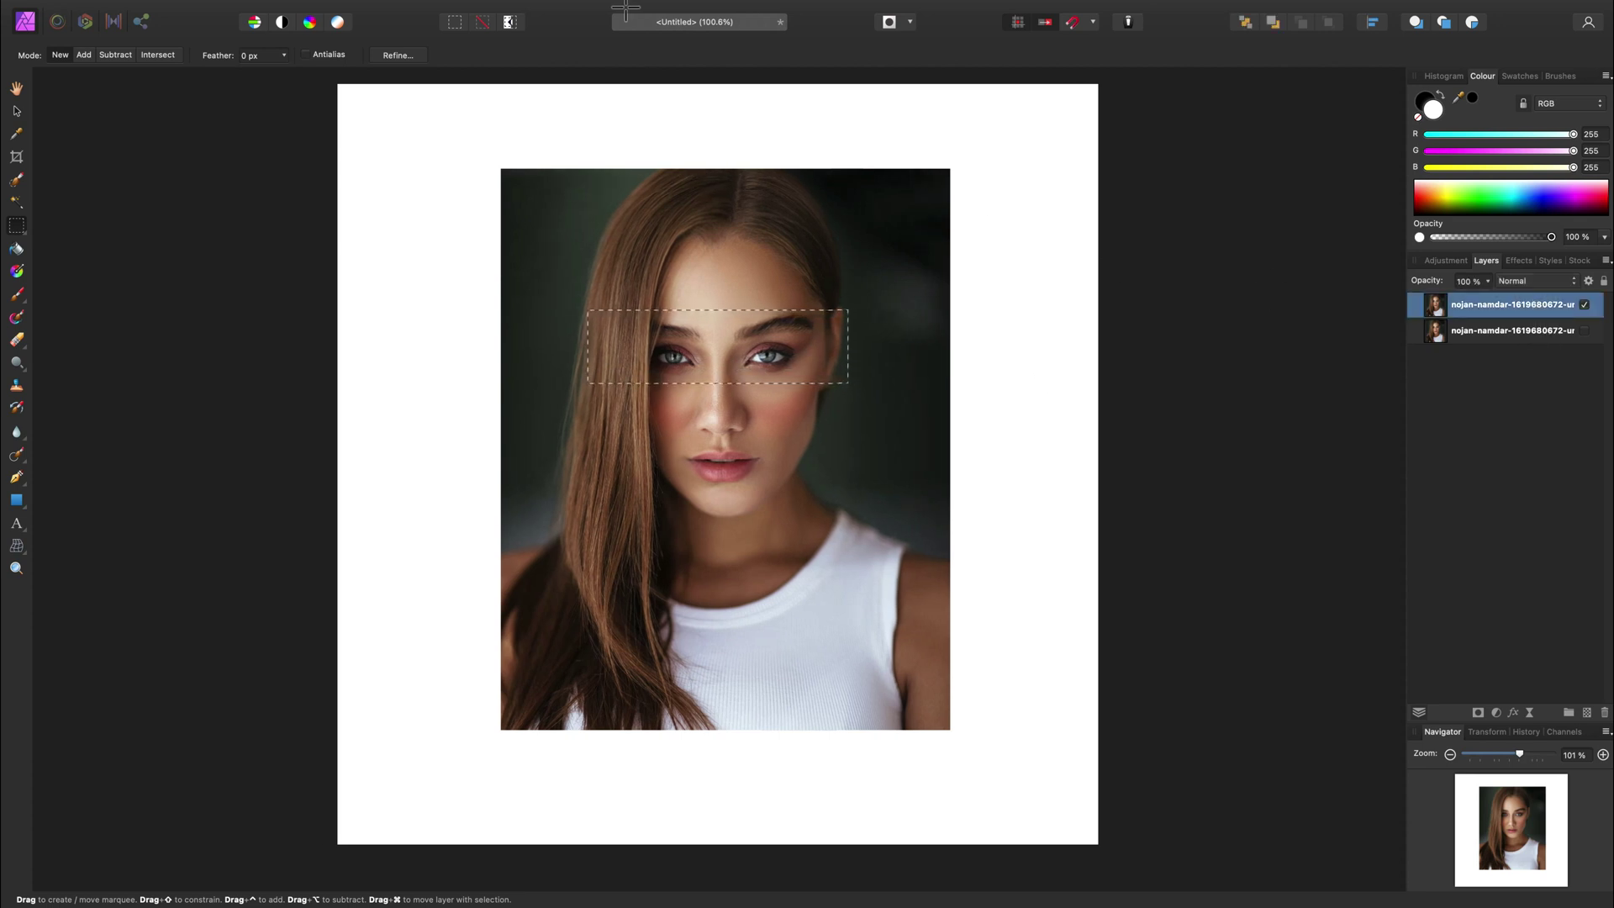
# Pixelate the eye strip with a Quantisation of about 42
pyautogui.click(460, 9)
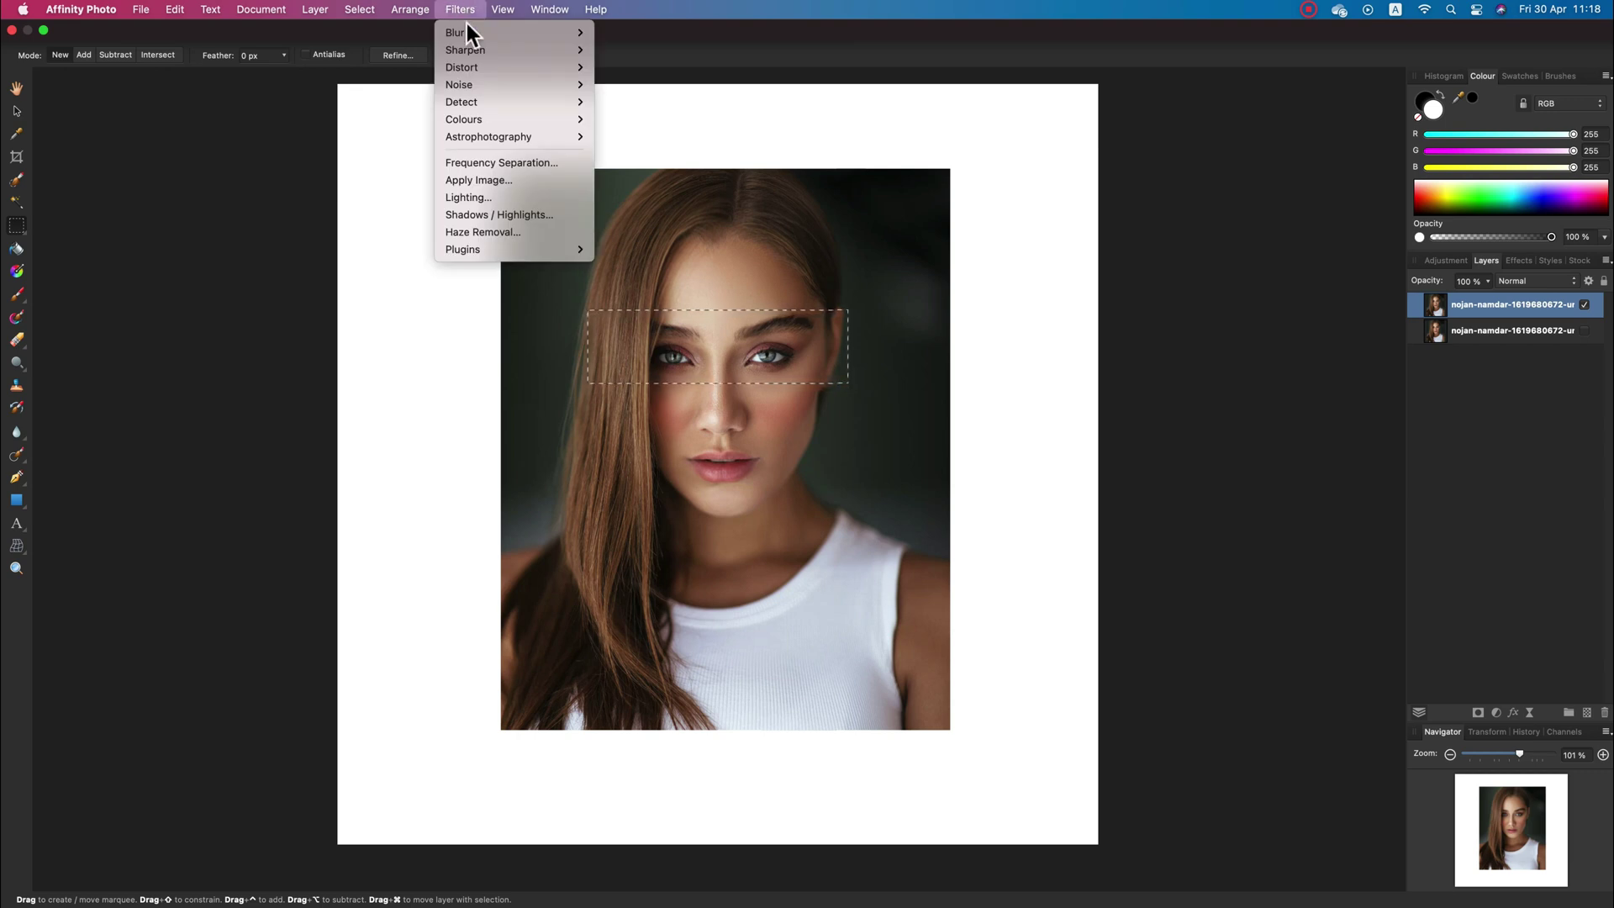
pyautogui.moveTo(471, 70)
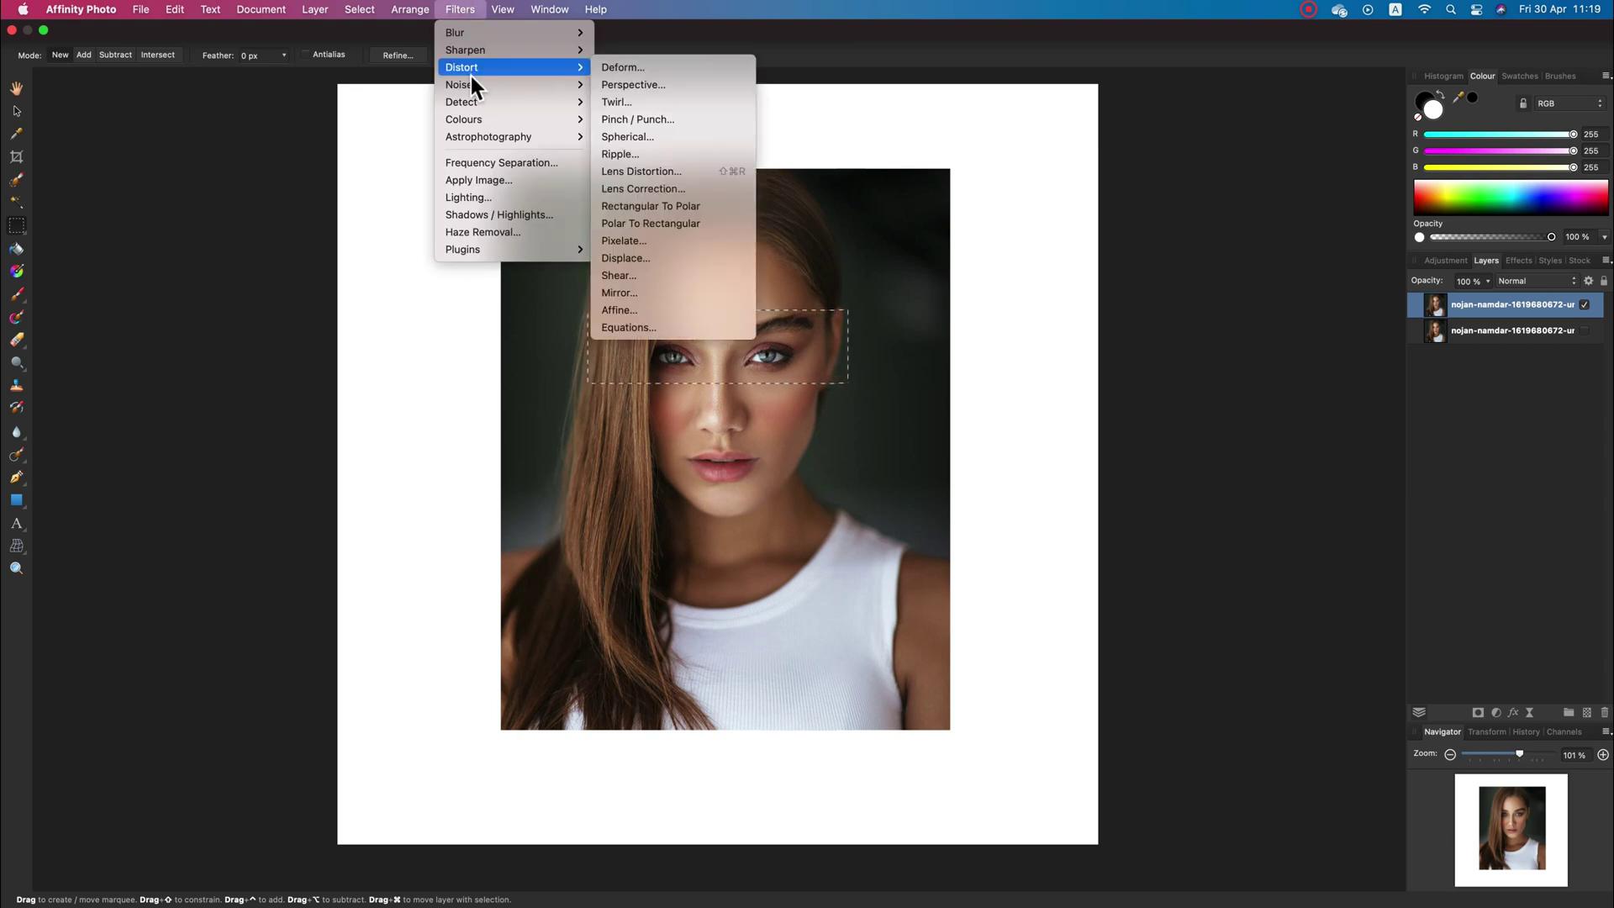
pyautogui.click(637, 244)
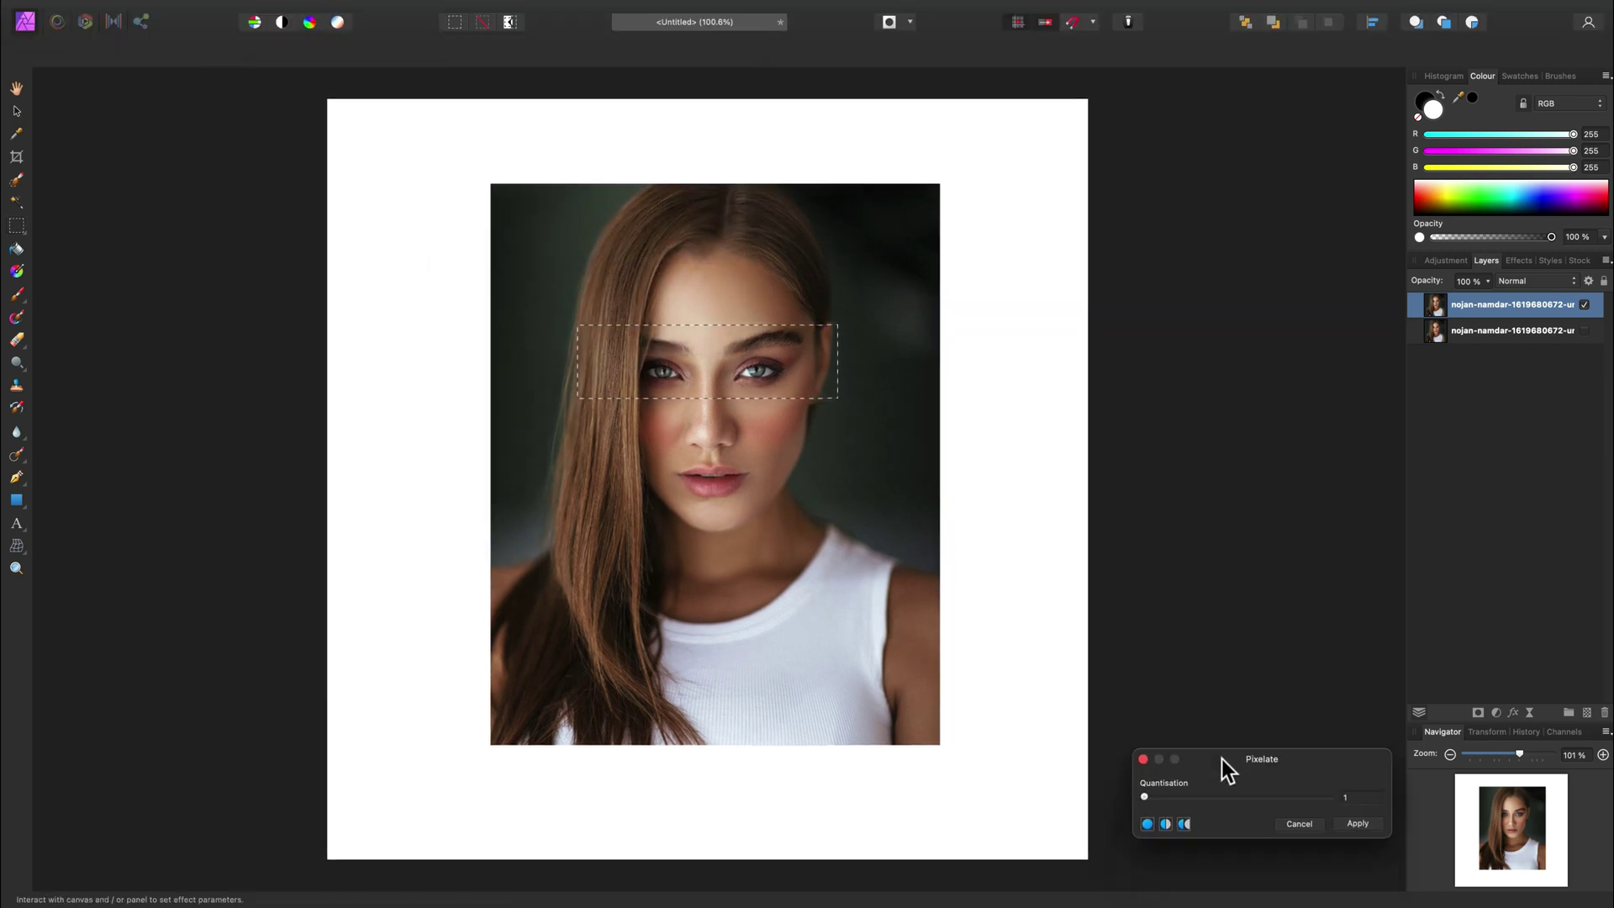
pyautogui.moveTo(1222, 645); pyautogui.dragTo(1041, 330)
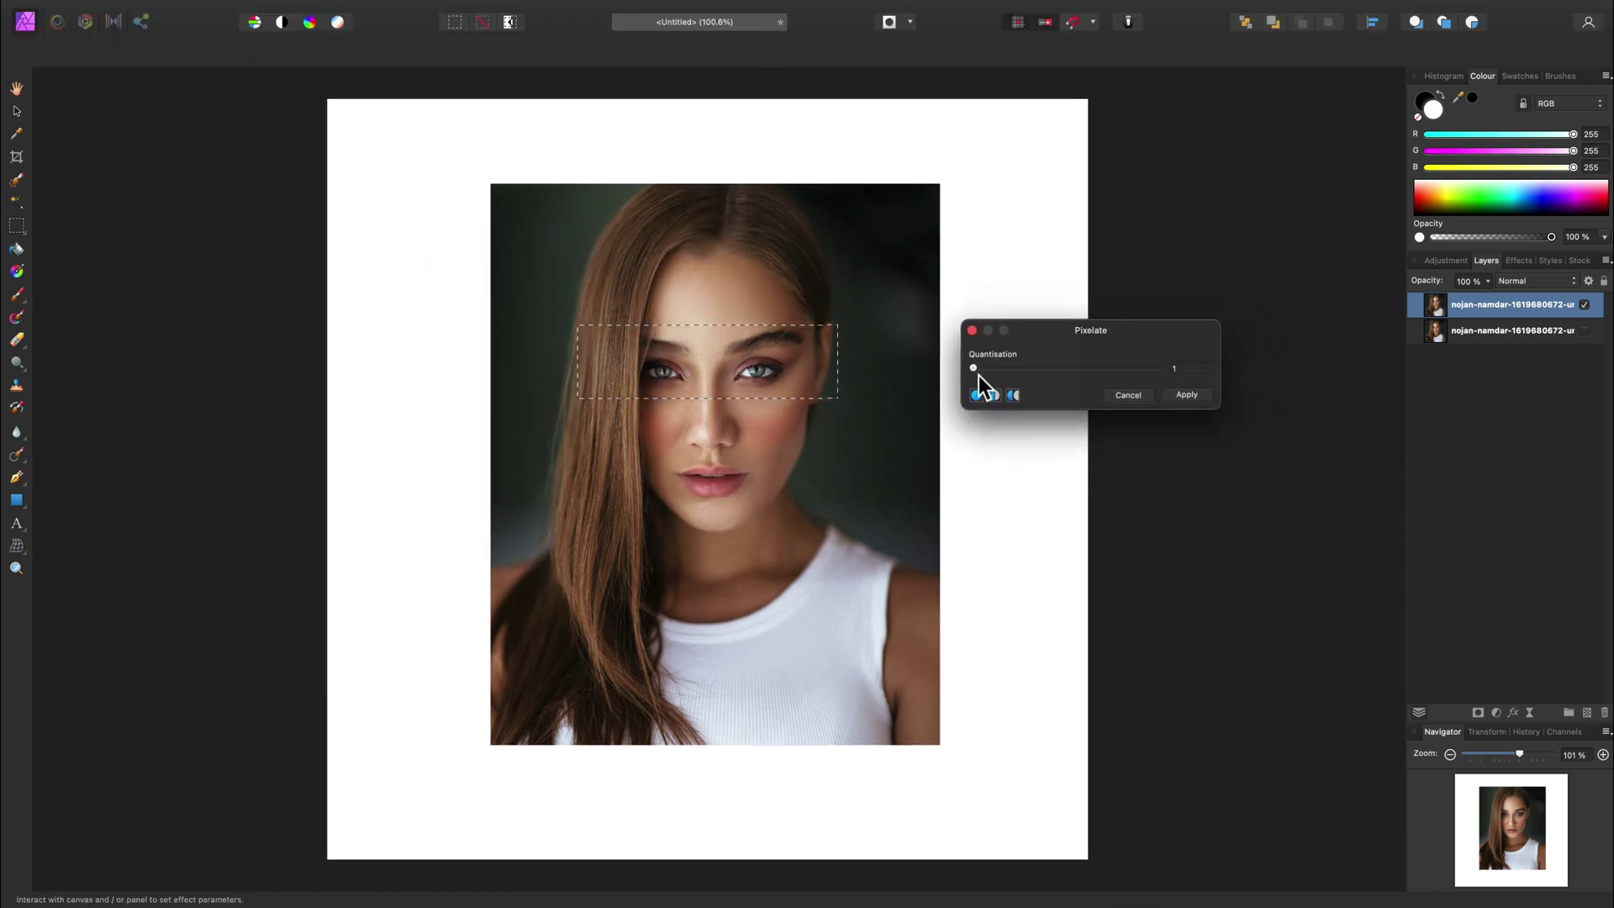
pyautogui.moveTo(979, 375); pyautogui.dragTo(986, 372)
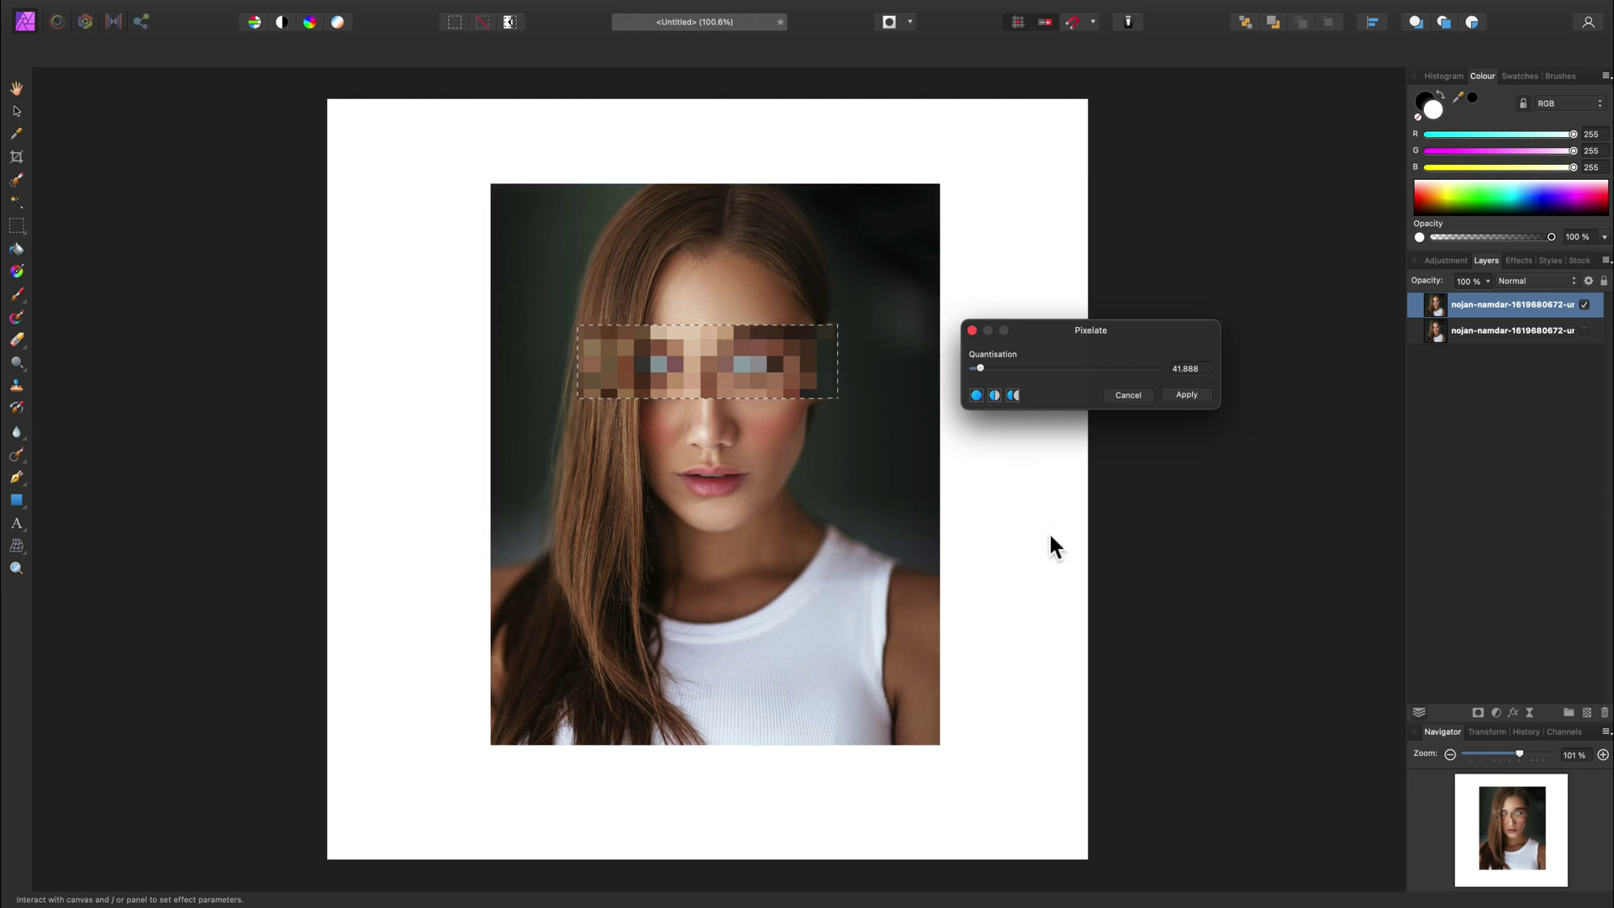
pyautogui.click(1197, 399)
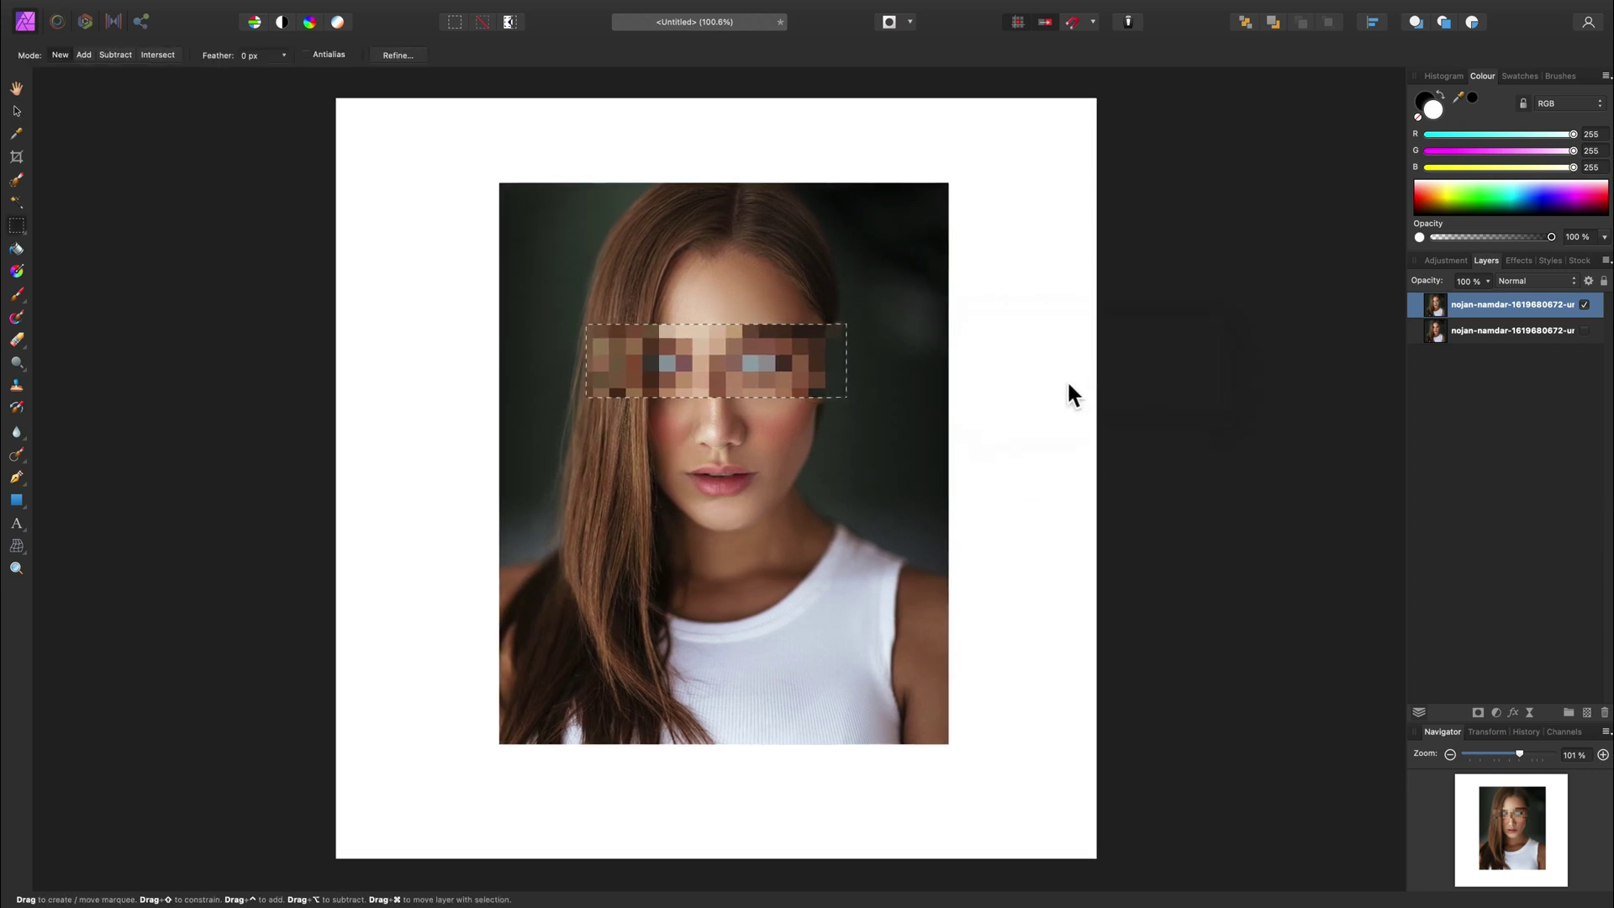
pyautogui.scroll(-1, 1068, 385)
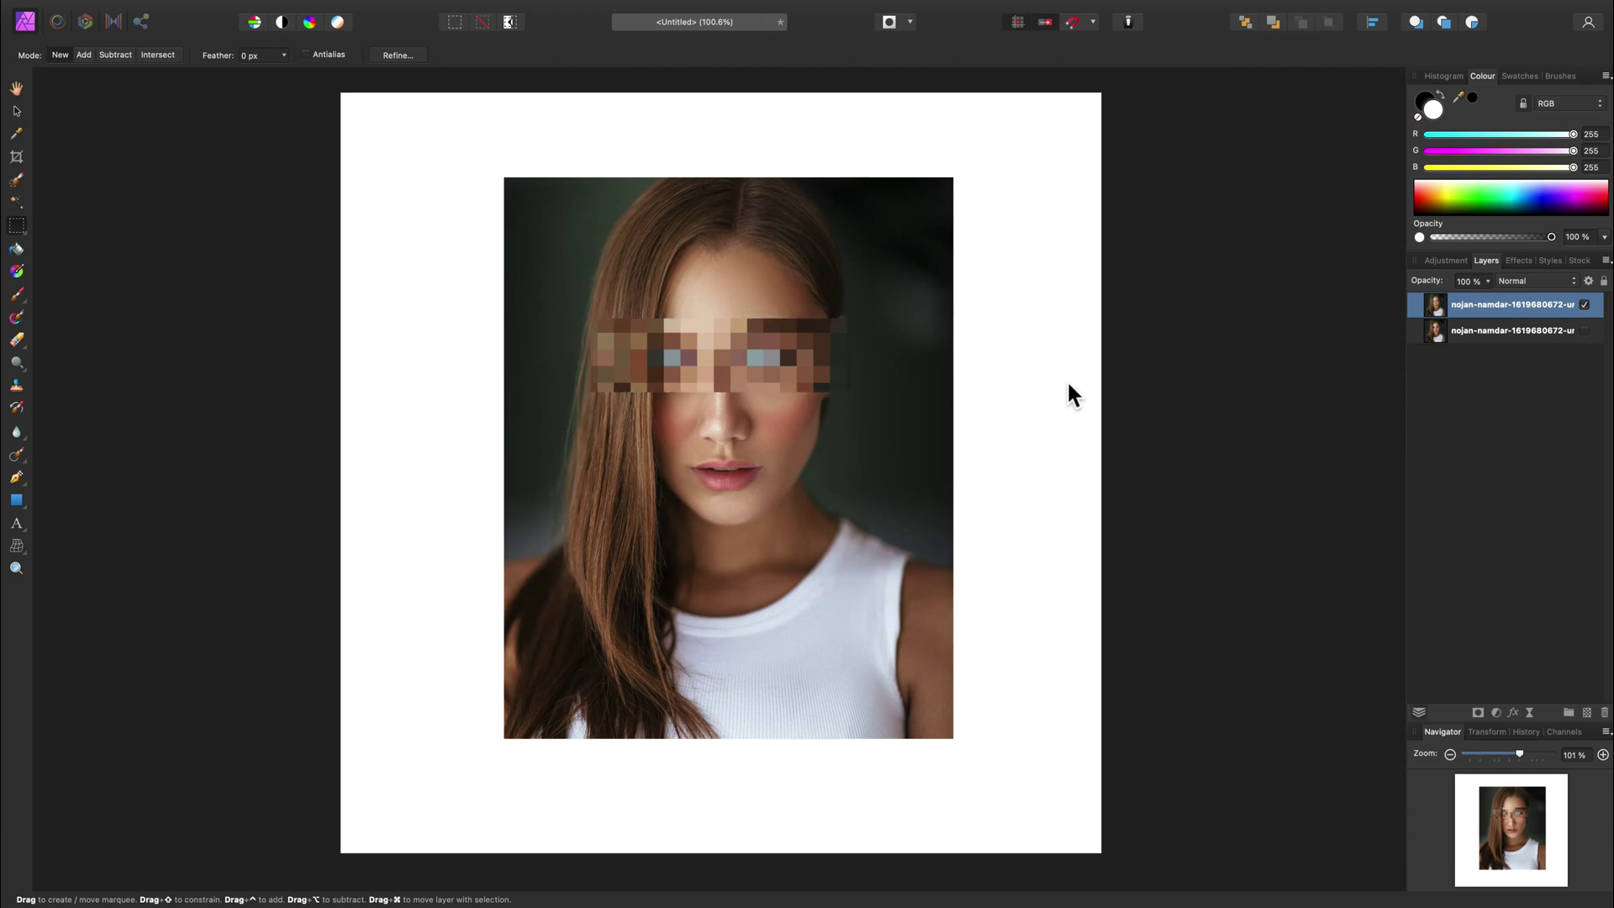
# Hide the pixelated top layer and duplicate the second, unedited portrait layer
pyautogui.click(1585, 304)
pyautogui.click(1523, 333)
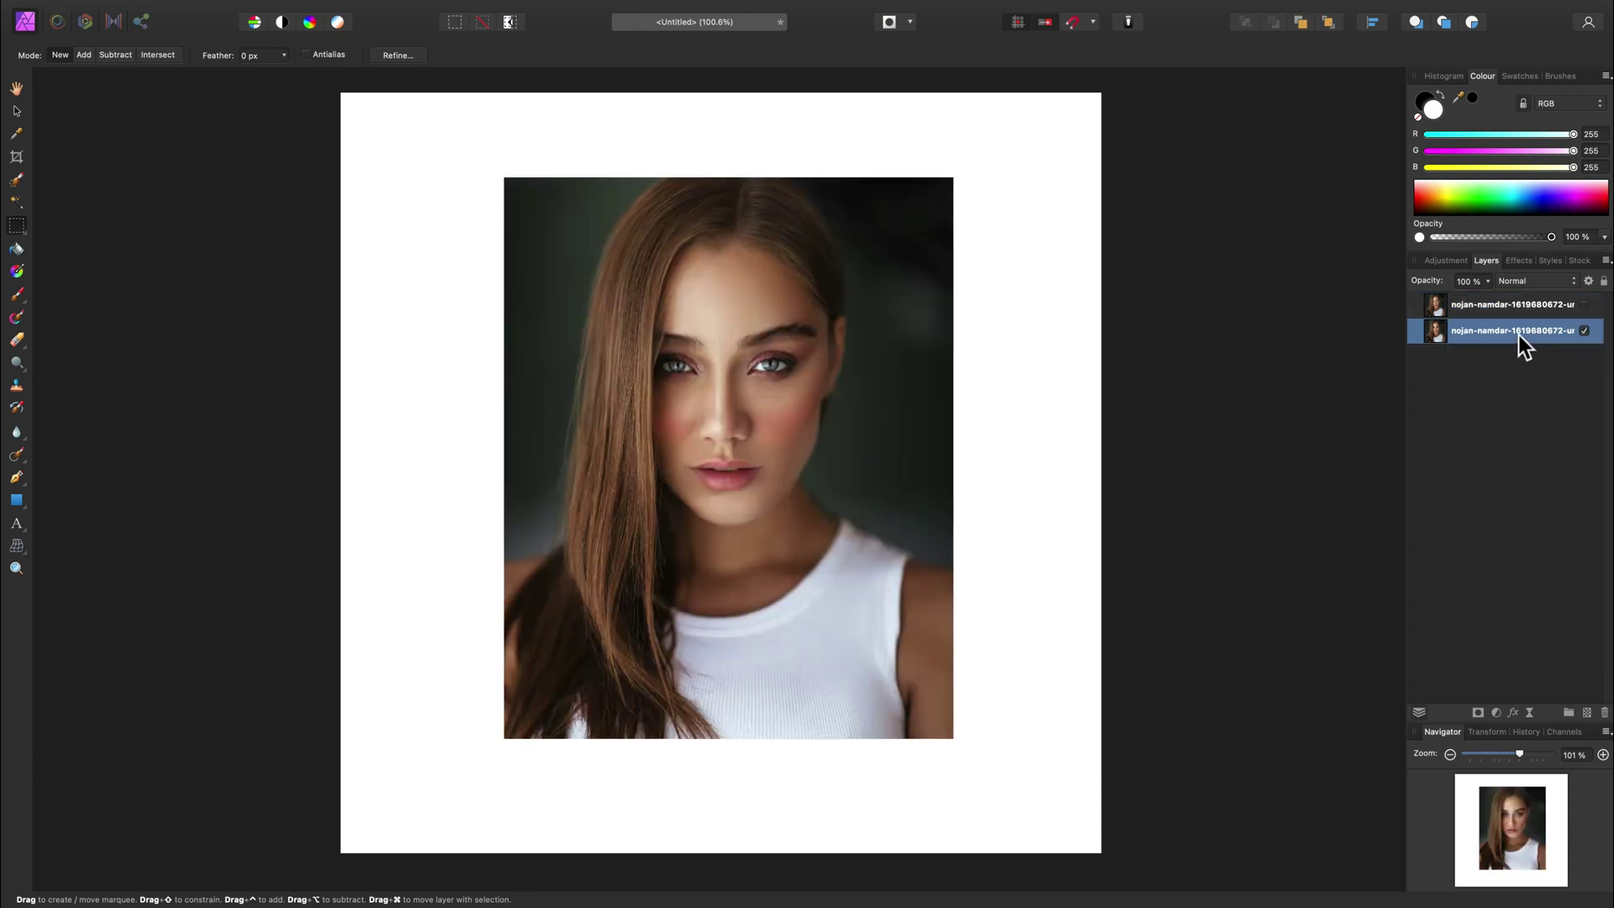
pyautogui.rightClick(1518, 335)
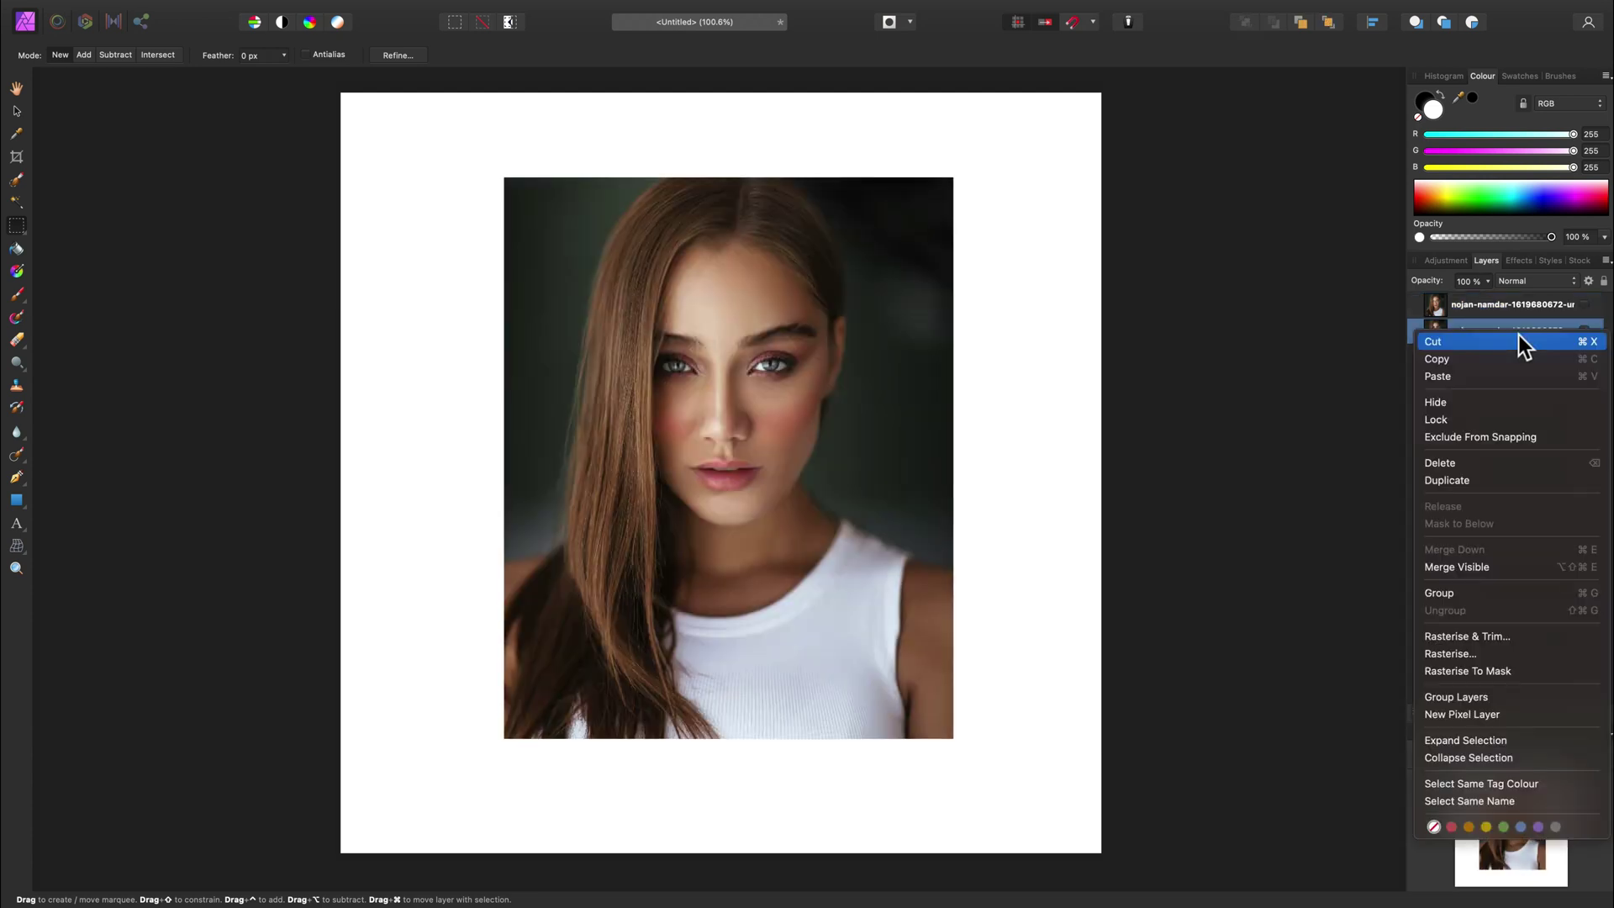
pyautogui.click(1517, 482)
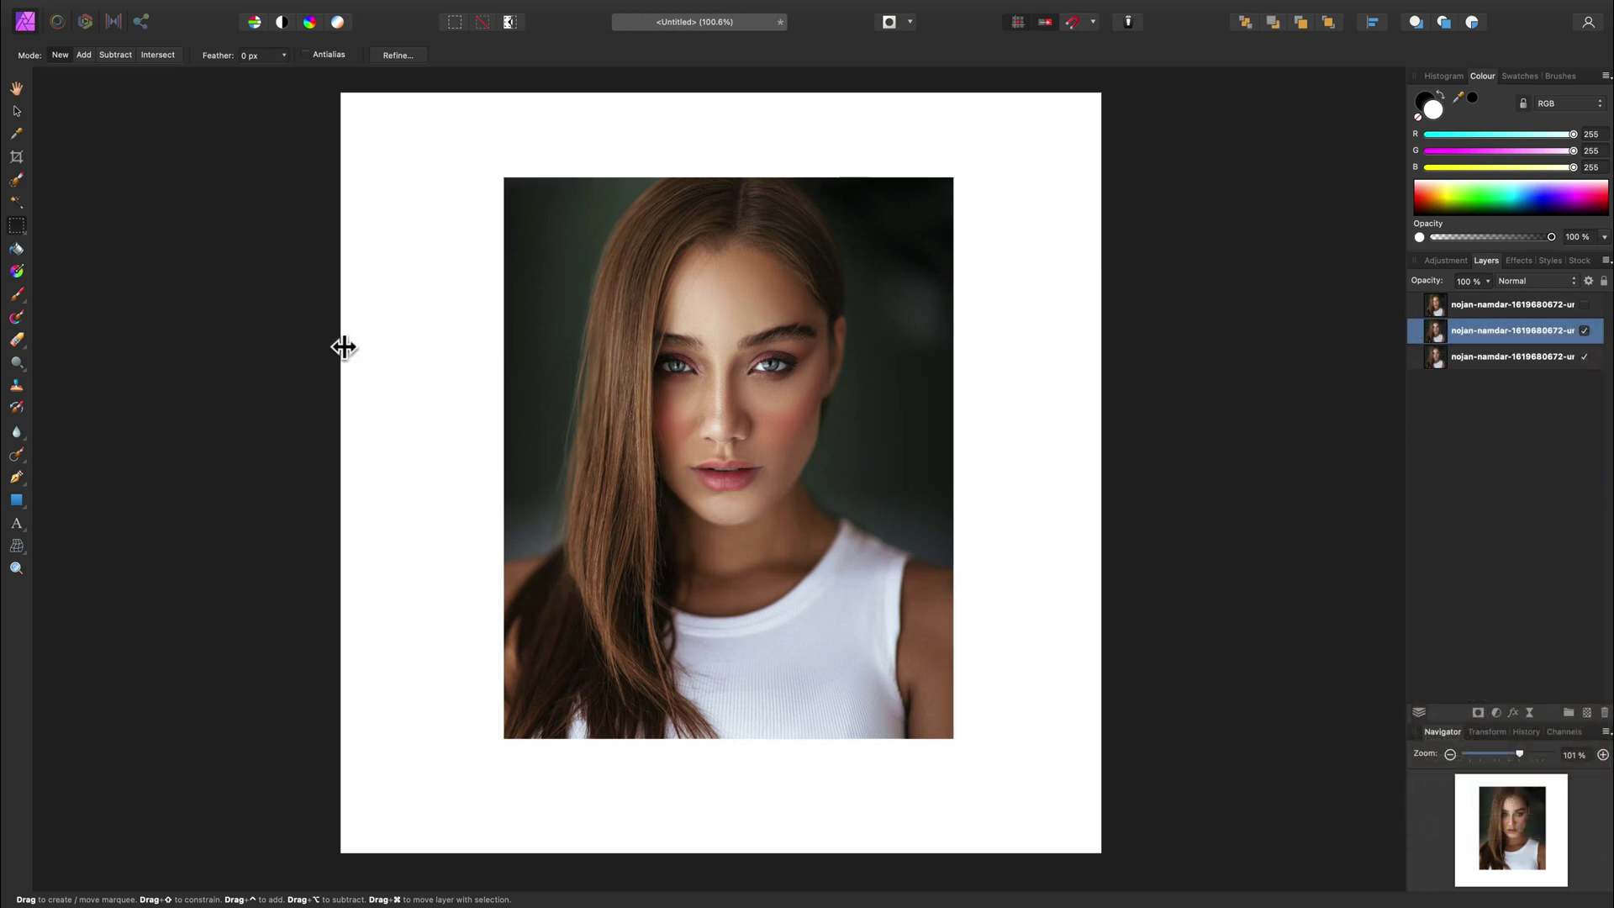
# Draw an elliptical selection around the woman's whole face
pyautogui.click(24, 234)
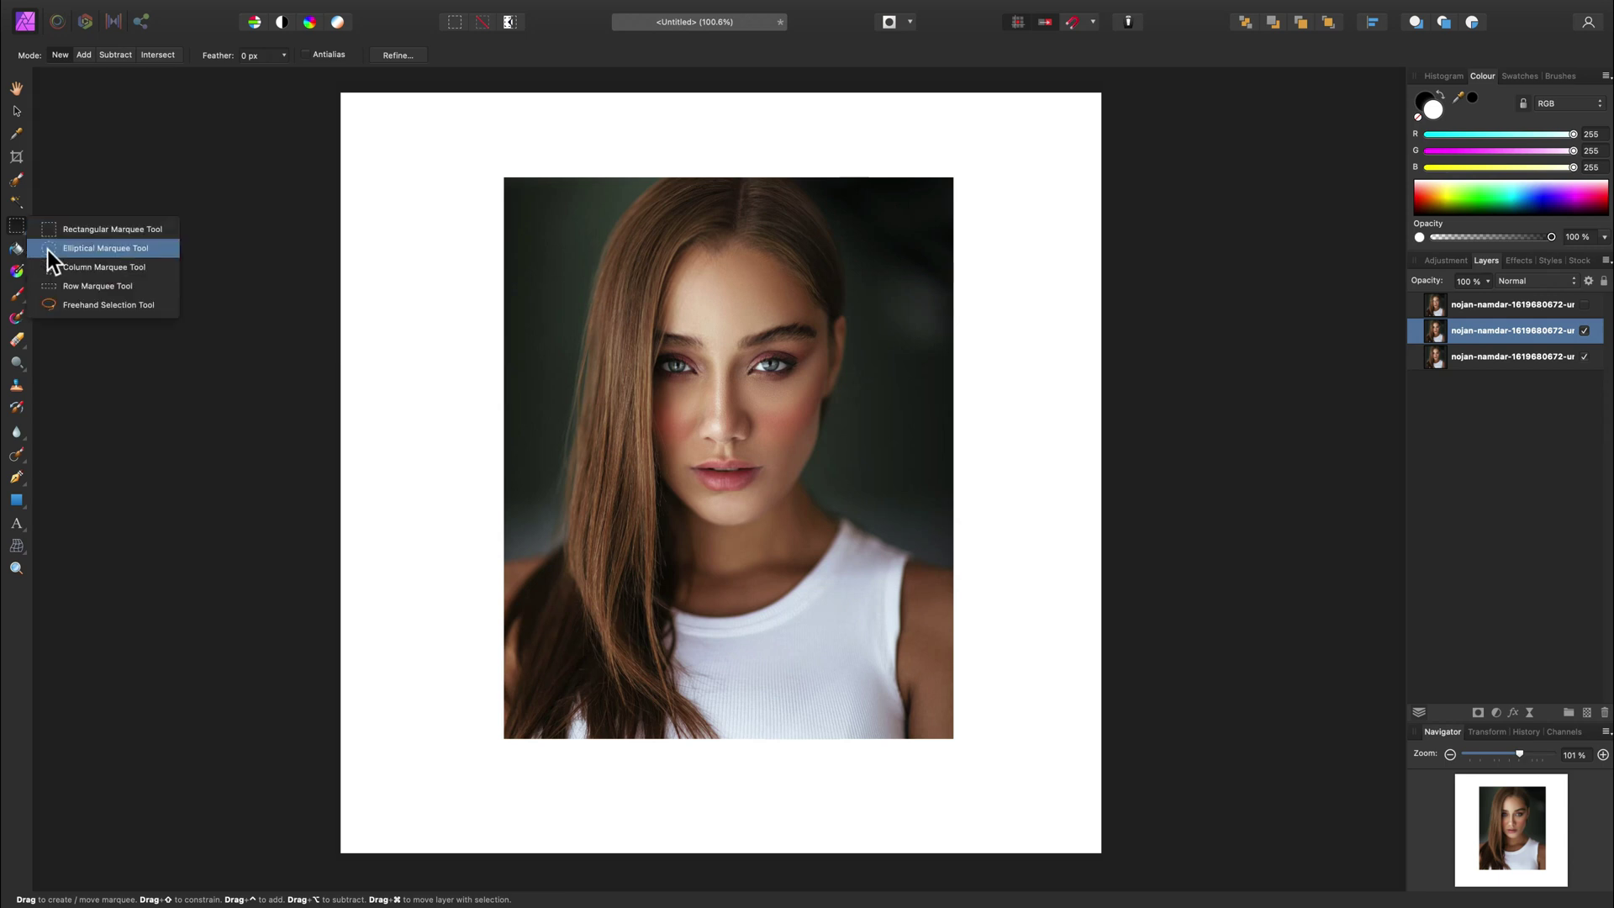
pyautogui.click(47, 252)
pyautogui.moveTo(618, 225); pyautogui.dragTo(693, 305)
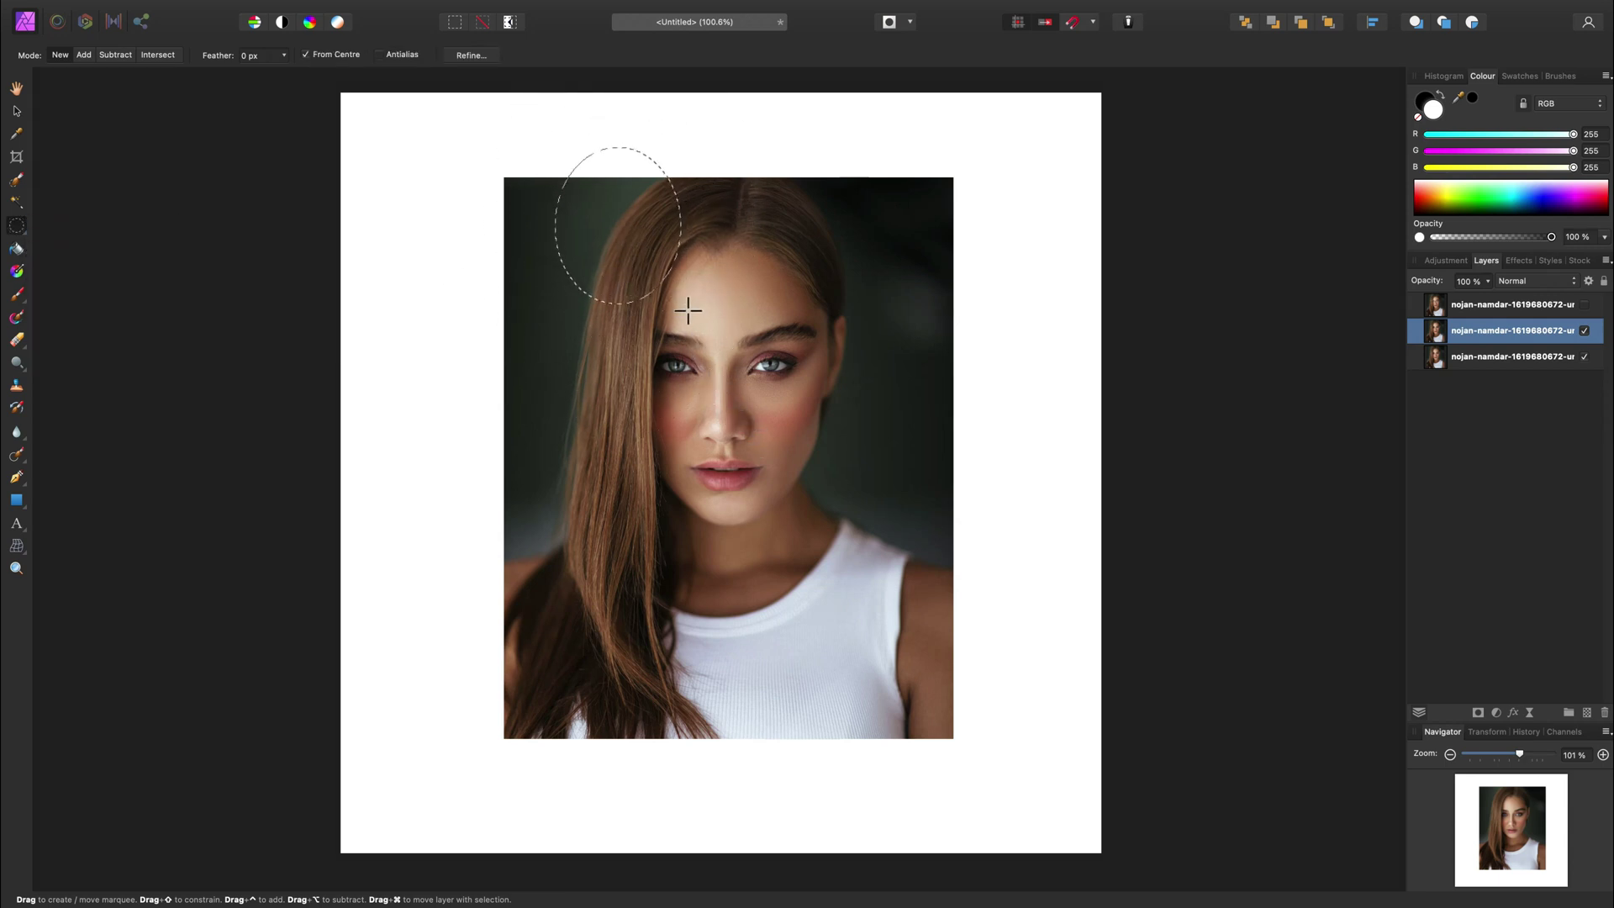
pyautogui.click(694, 304)
pyautogui.moveTo(739, 404)
pyautogui.mouseDown()
pyautogui.moveTo(790, 431)
pyautogui.moveTo(839, 529)
pyautogui.mouseUp()
# Gaussian-blur the oval face area by about 20 px, then hide that layer
pyautogui.moveTo(439, 9)
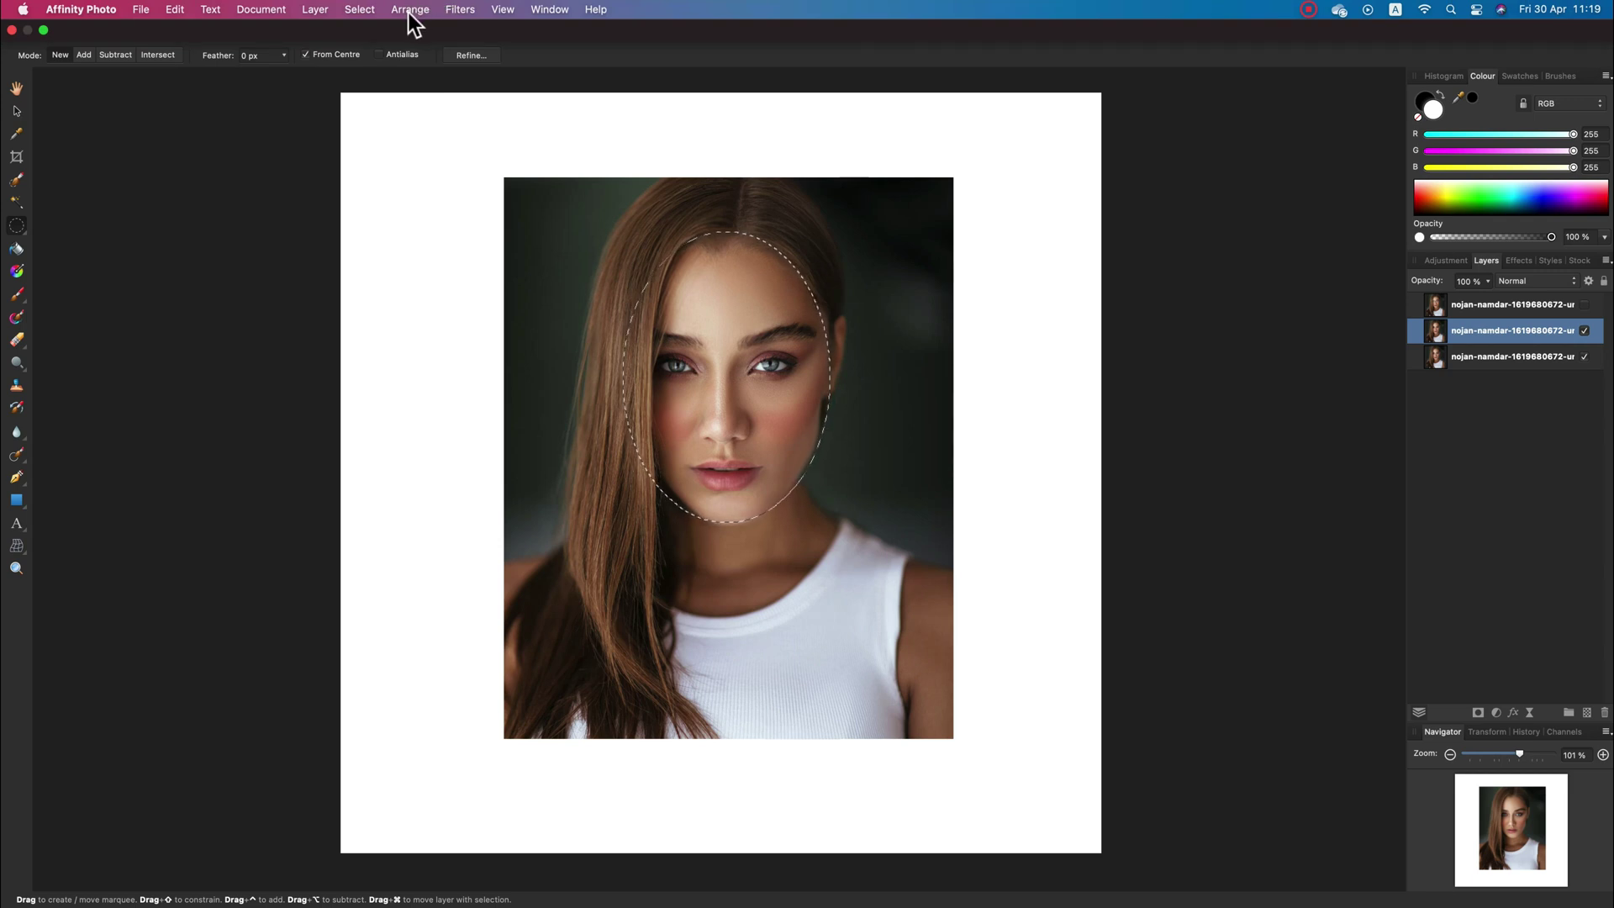
pyautogui.click(460, 11)
pyautogui.moveTo(483, 62)
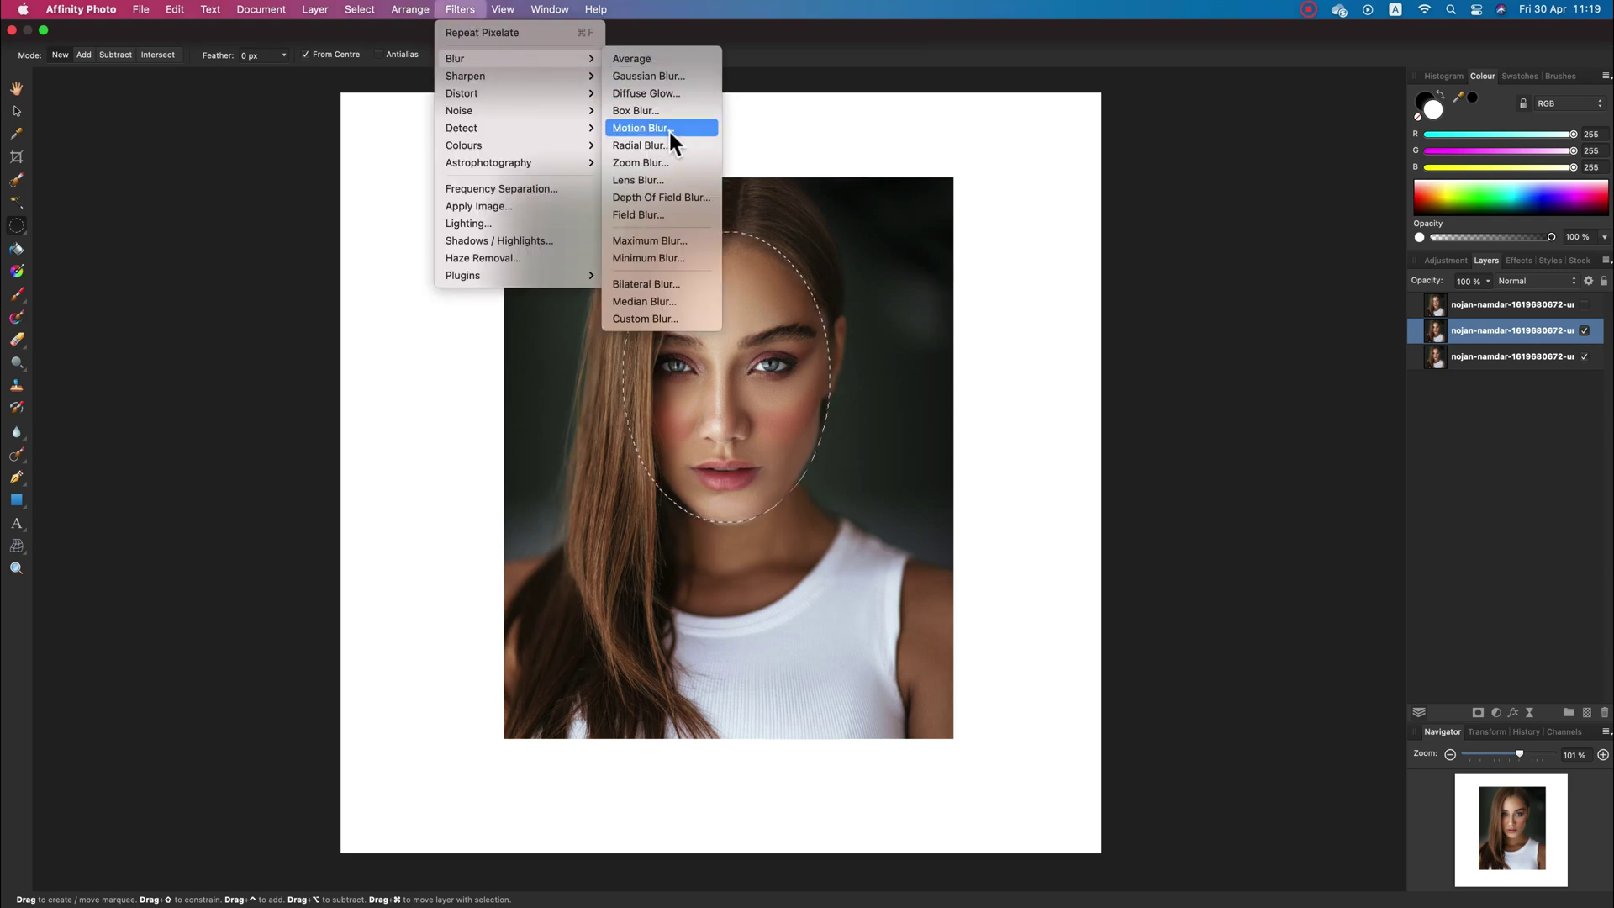
pyautogui.click(694, 81)
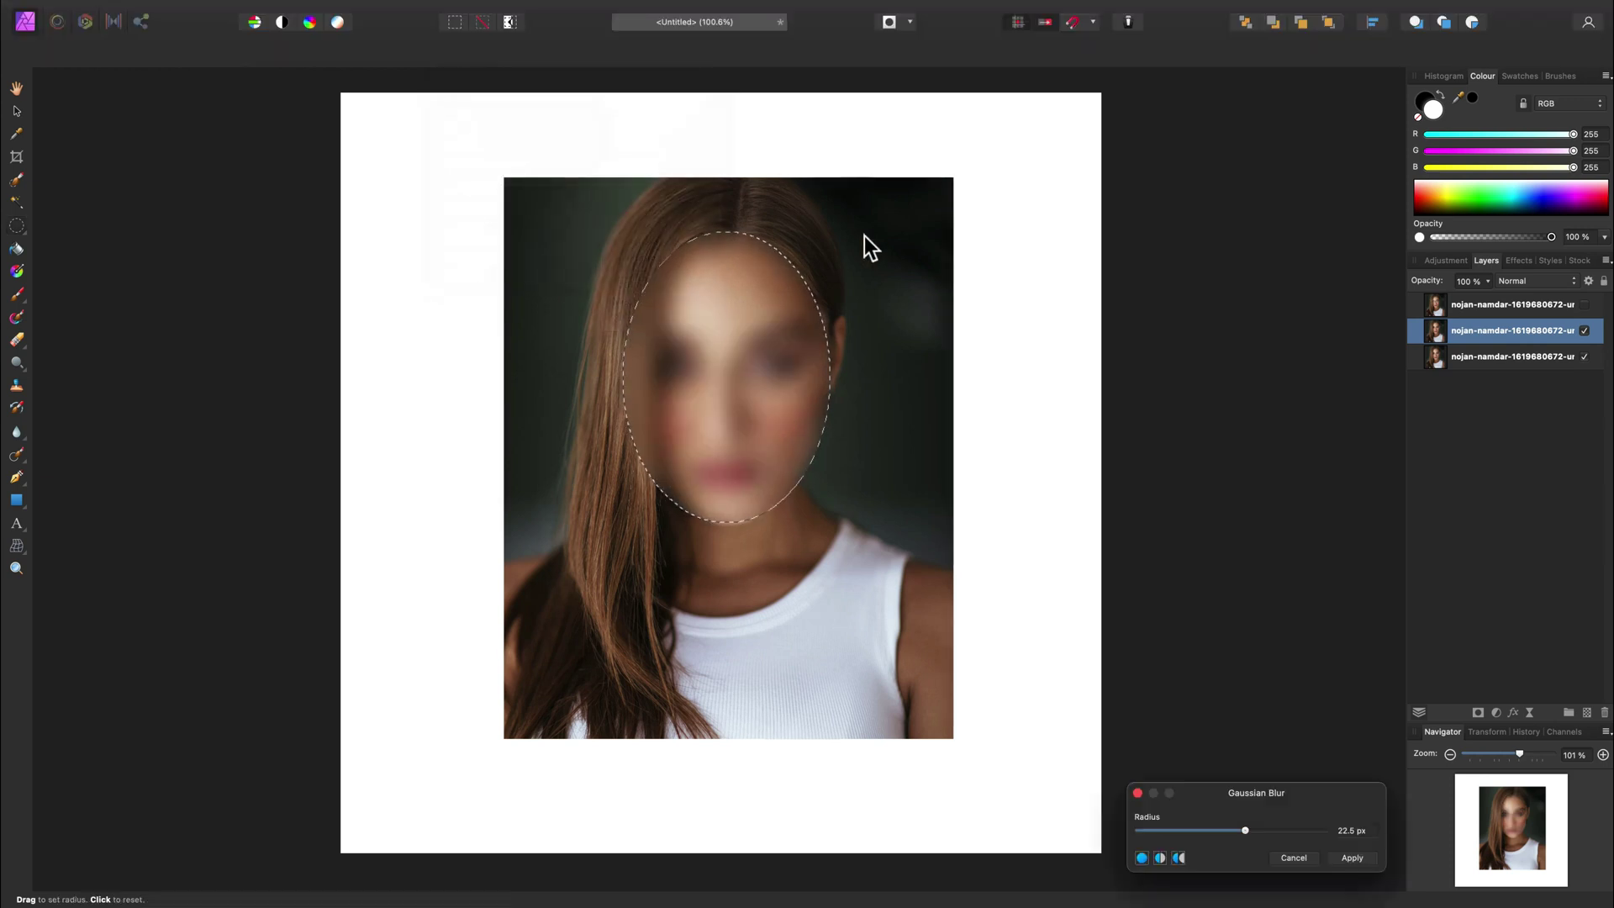
pyautogui.moveTo(1239, 831)
pyautogui.mouseDown()
pyautogui.moveTo(1150, 831)
pyautogui.moveTo(1264, 830)
pyautogui.moveTo(1244, 829)
pyautogui.mouseUp()
pyautogui.click(1364, 864)
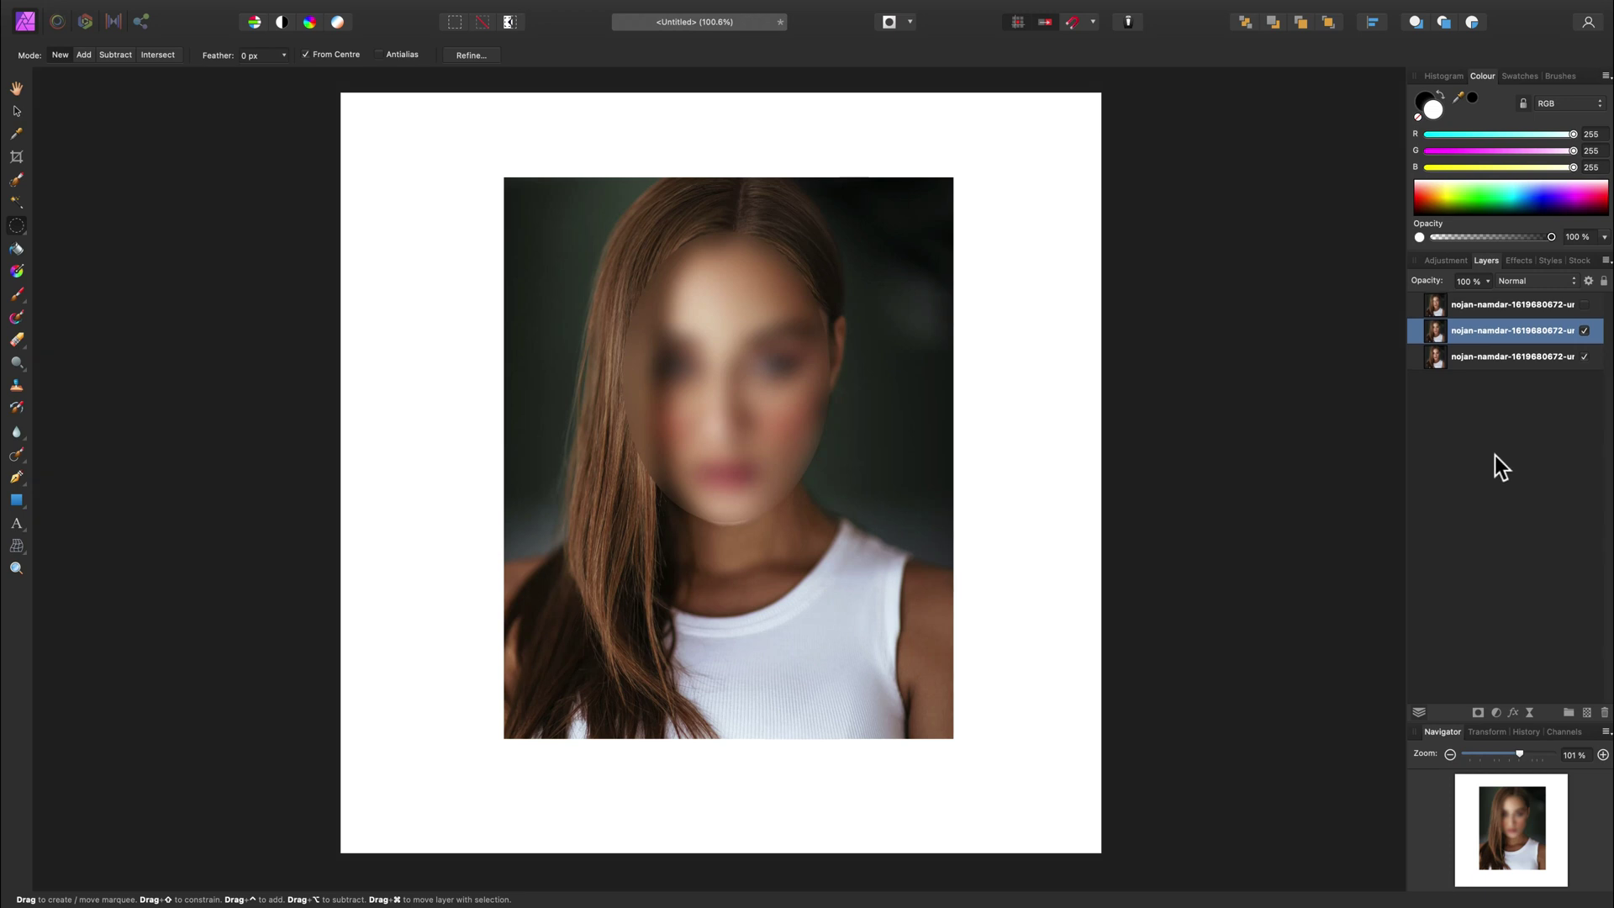
pyautogui.click(1585, 331)
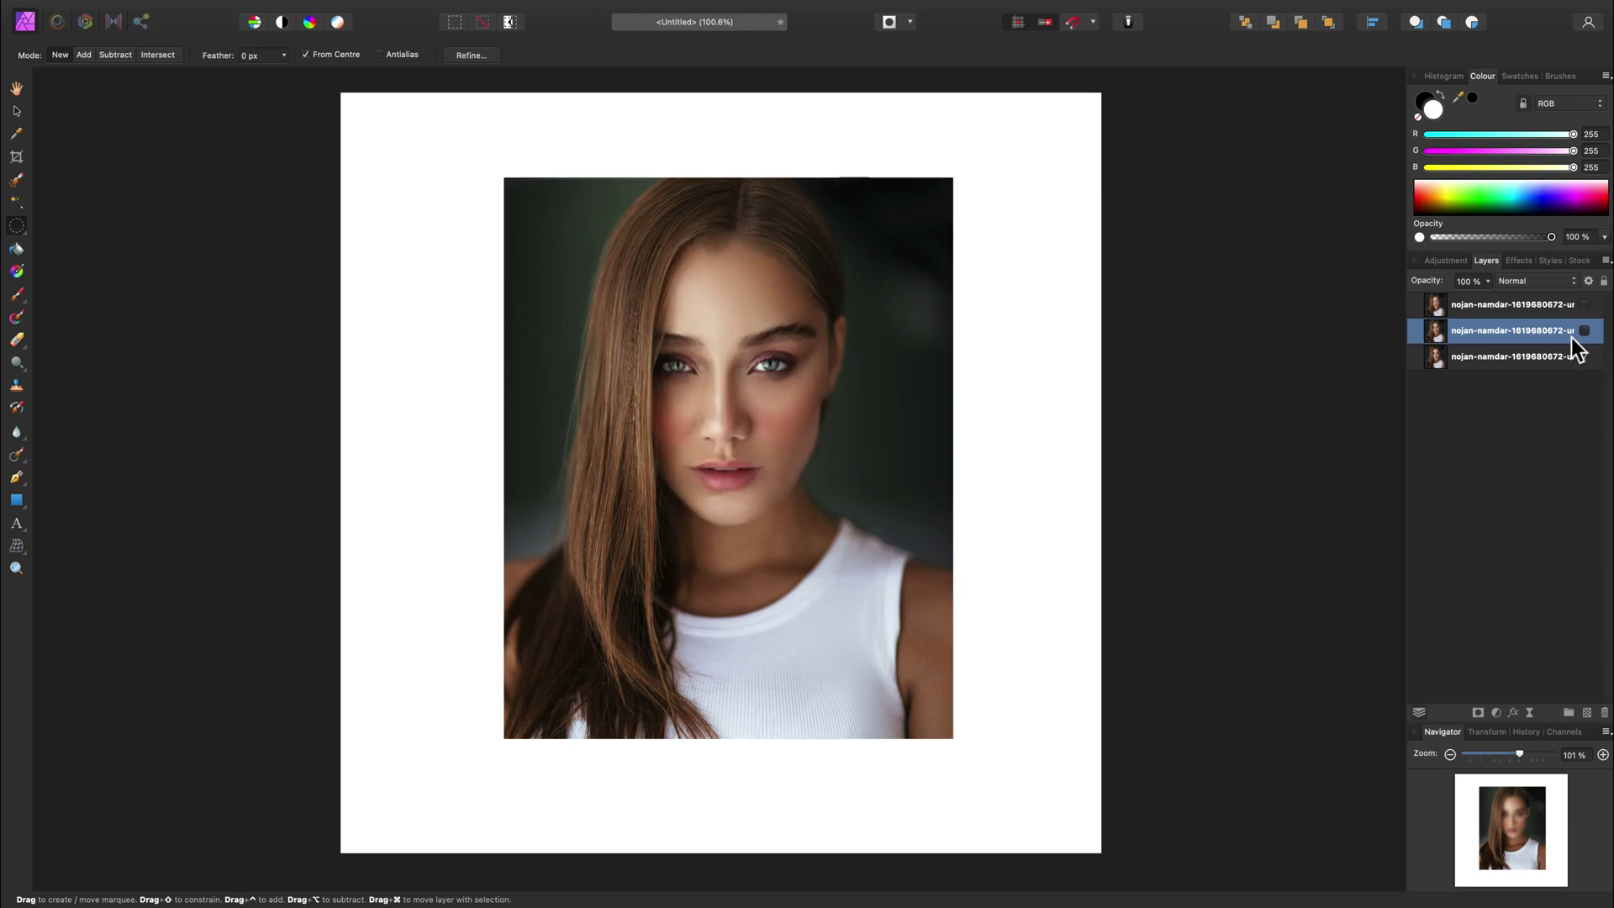
pyautogui.click(1505, 355)
# Duplicate the bottom portrait layer
pyautogui.rightClick(1505, 355)
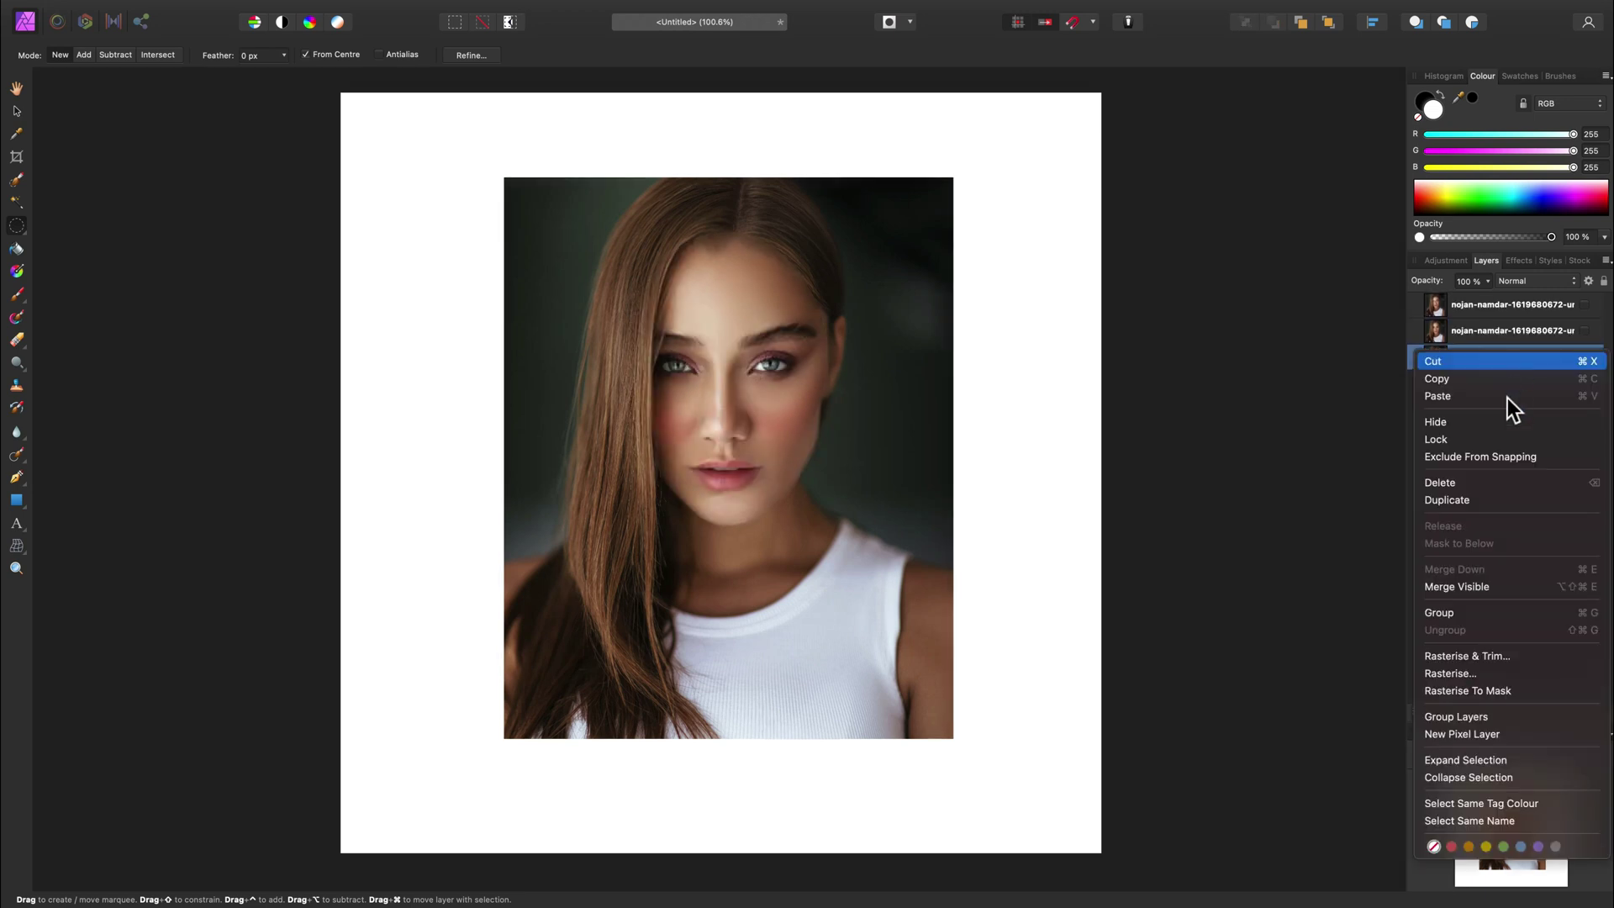
pyautogui.click(1500, 506)
pyautogui.hscroll(2, 706, 480)
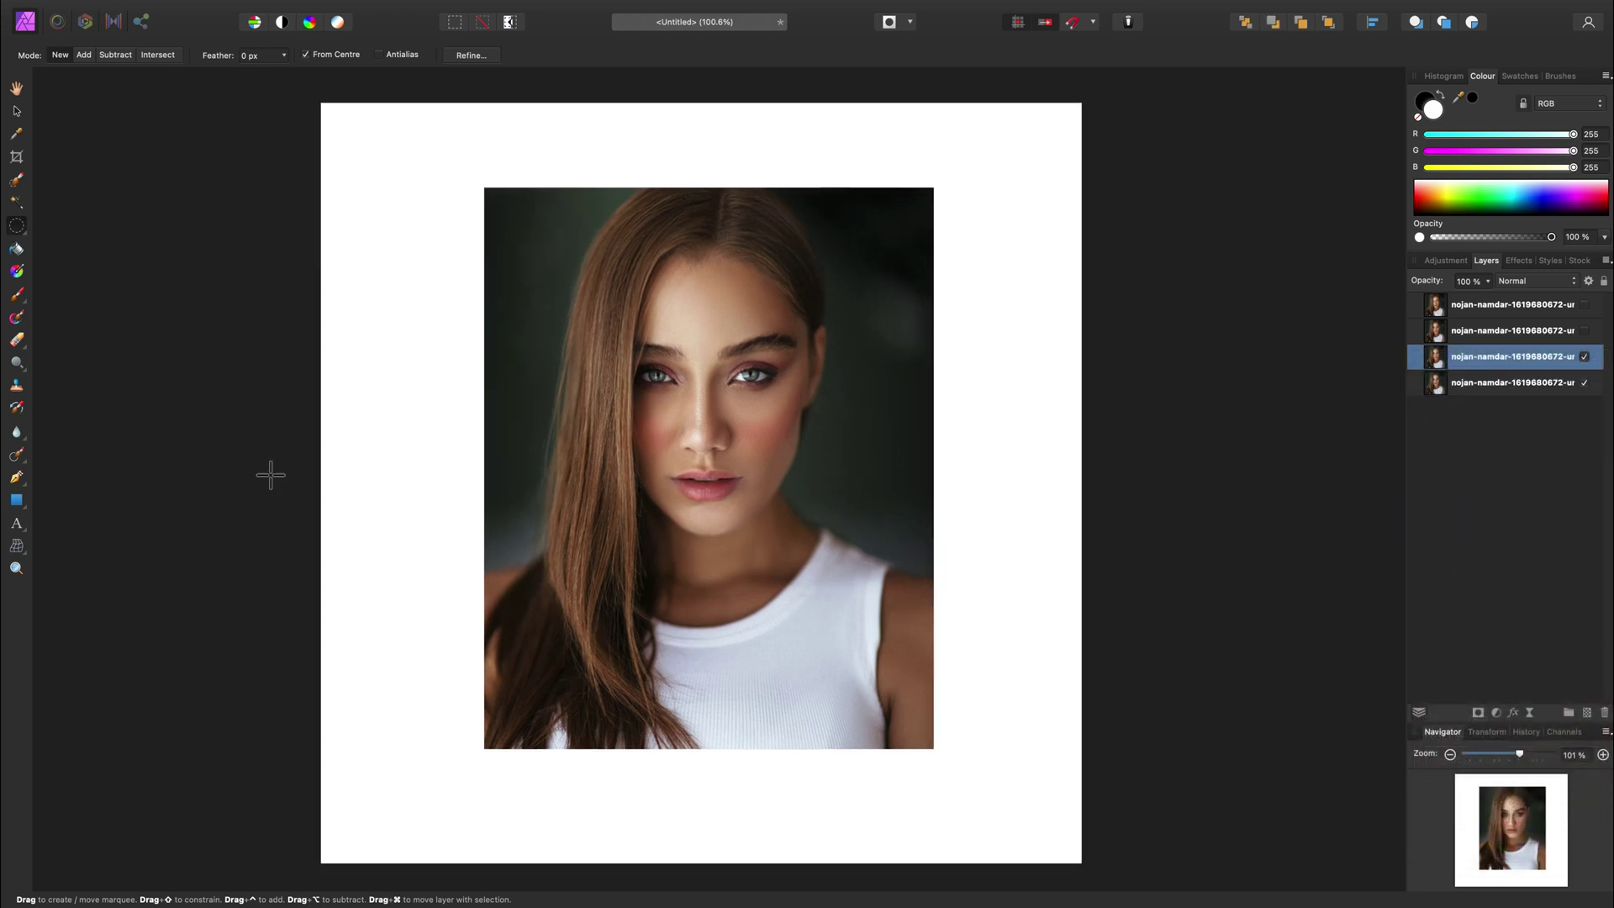
# Draw a black-filled rectangle over the eyes and nudge it slightly right and down
pyautogui.moveTo(23, 504); pyautogui.dragTo(53, 506)
pyautogui.moveTo(593, 327); pyautogui.dragTo(833, 400)
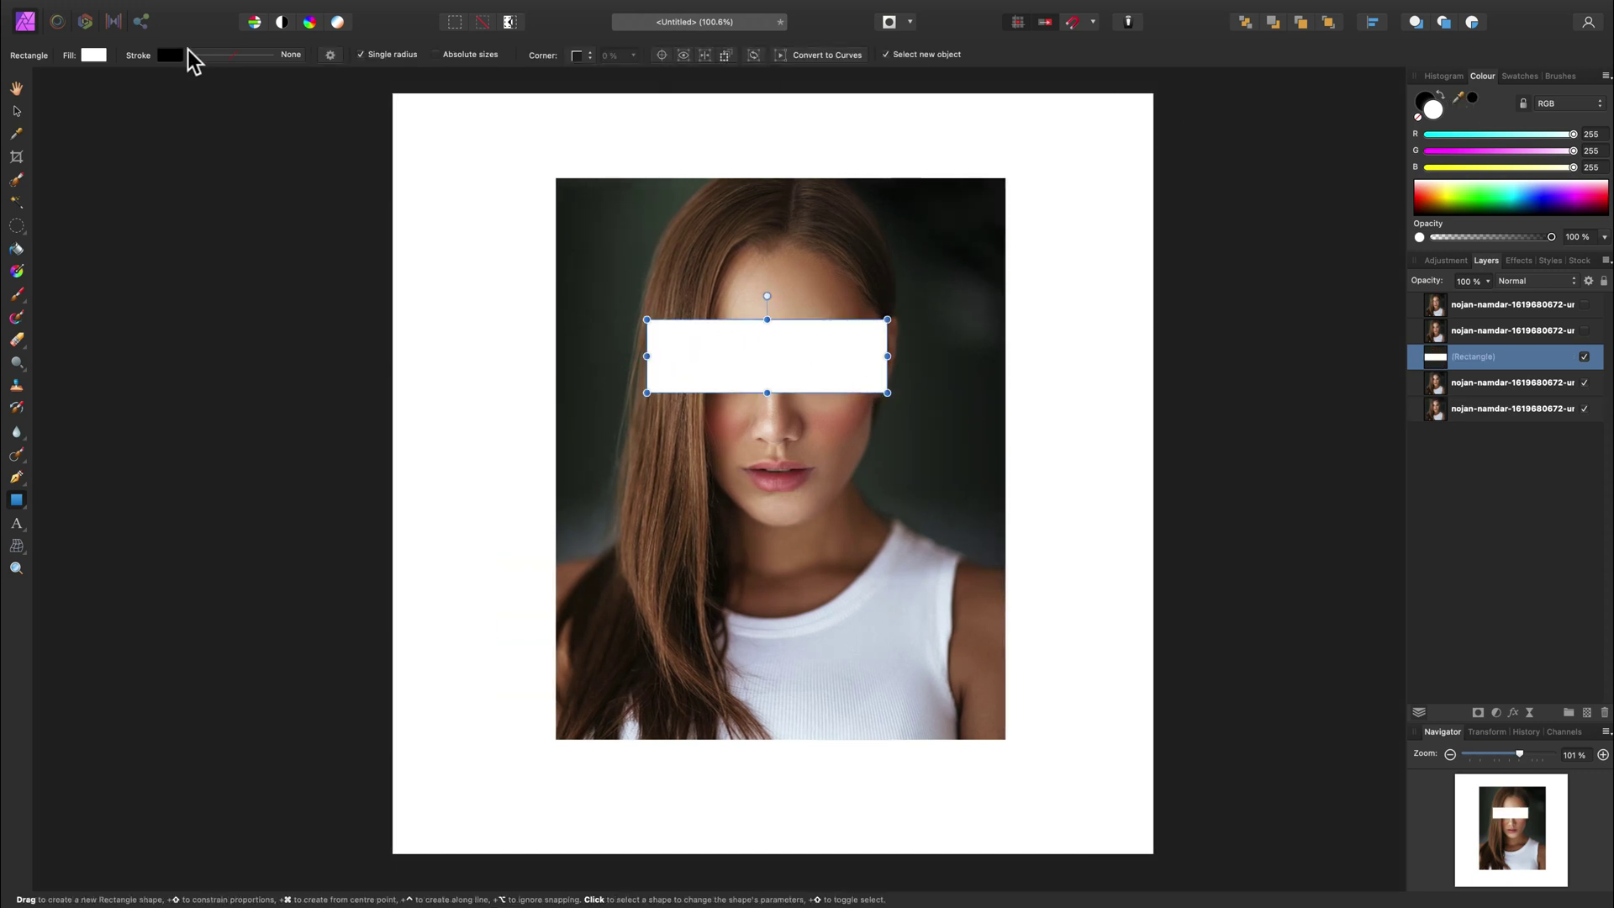
pyautogui.click(98, 56)
pyautogui.click(99, 57)
pyautogui.click(100, 58)
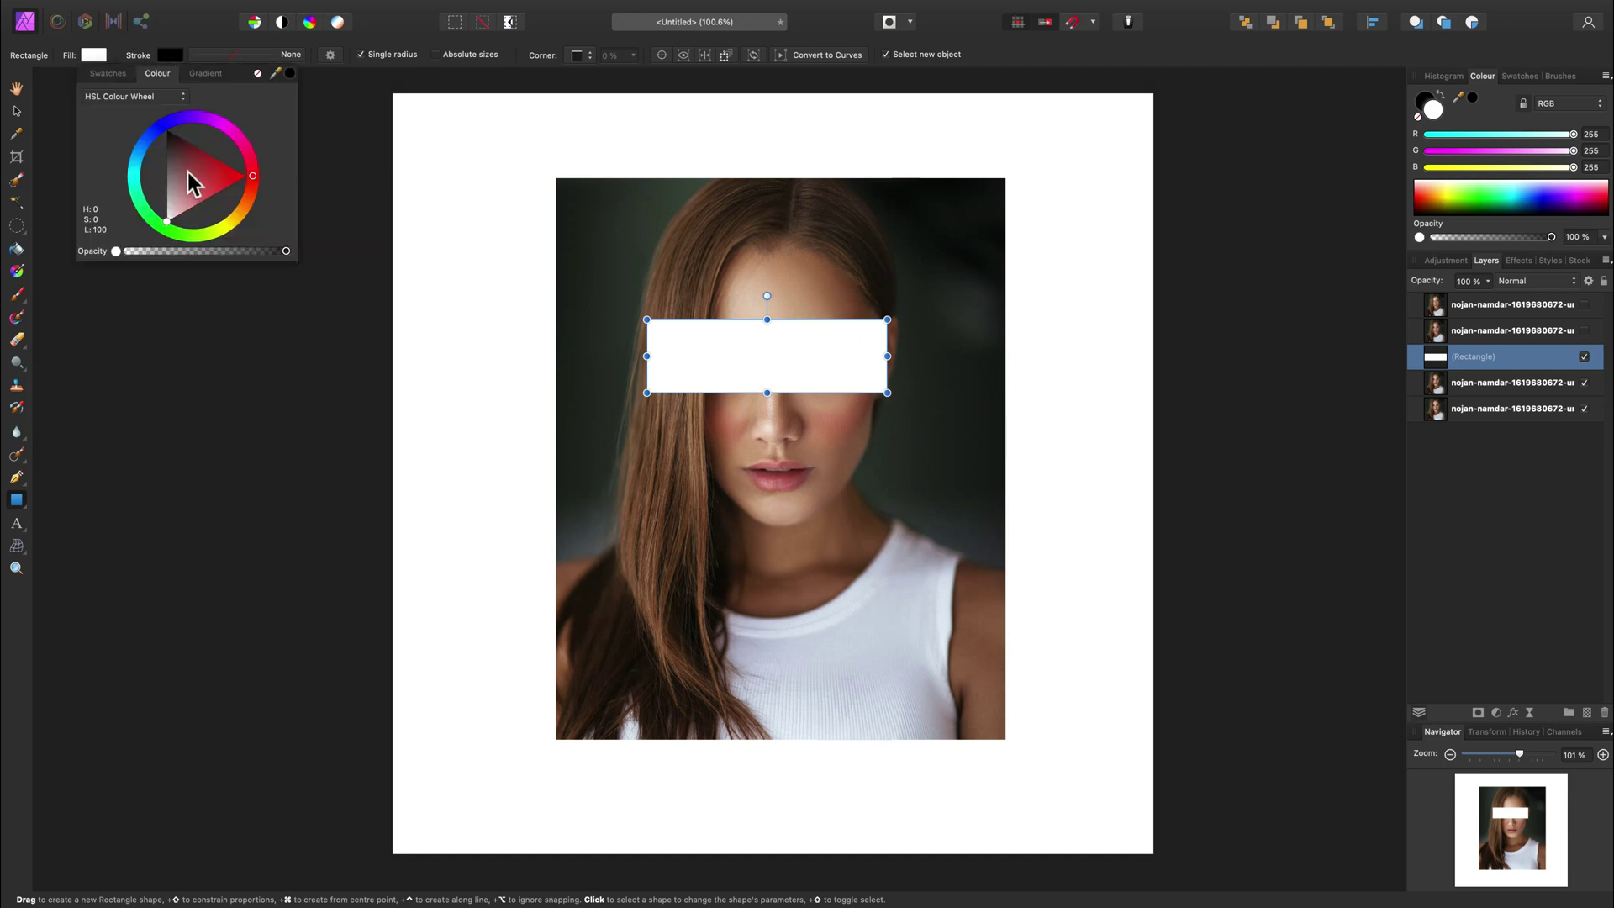
pyautogui.moveTo(189, 190); pyautogui.dragTo(134, 120)
pyautogui.click(17, 112)
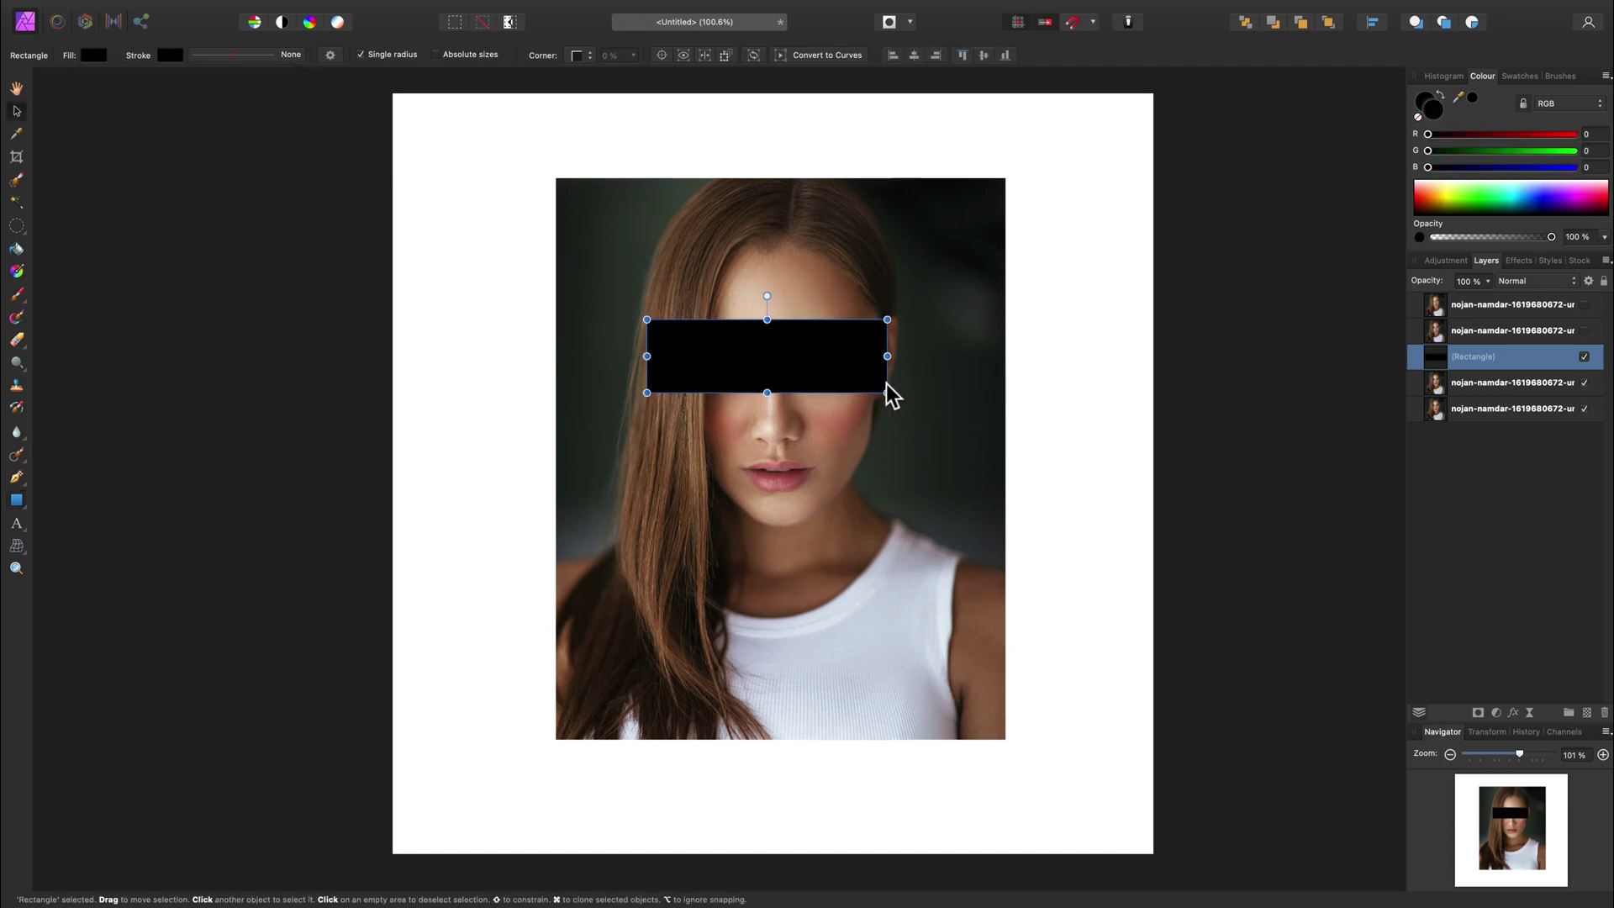
pyautogui.moveTo(819, 367)
pyautogui.mouseDown()
pyautogui.moveTo(854, 357)
pyautogui.moveTo(830, 364)
pyautogui.mouseUp()
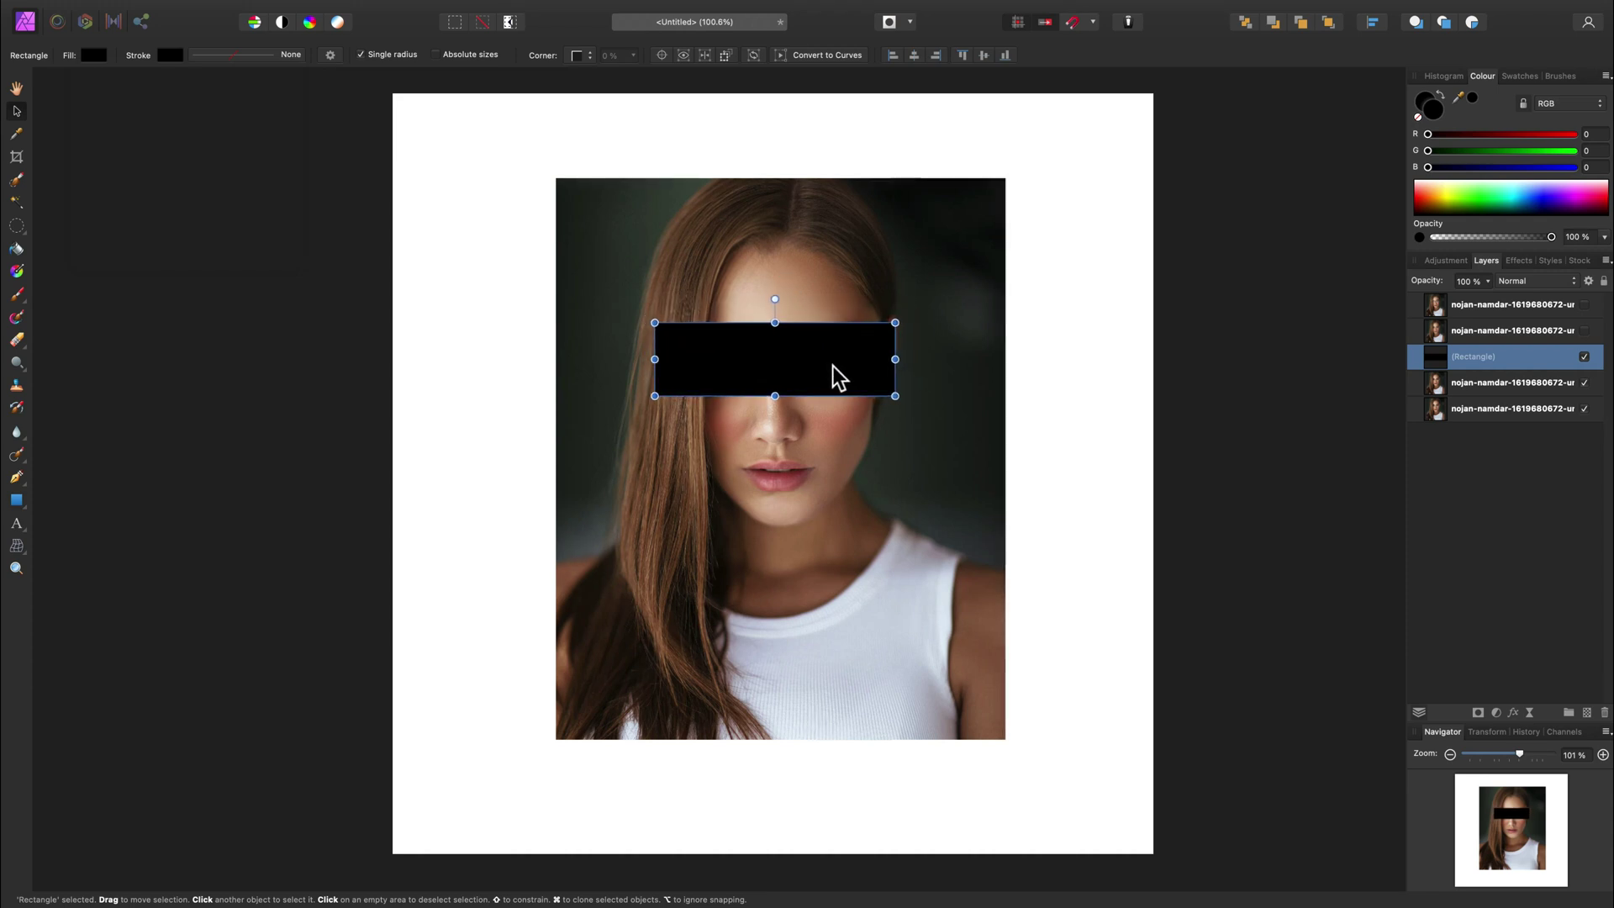
# Group the black bar with its photo layer and hide the group
pyautogui.click(1506, 385)
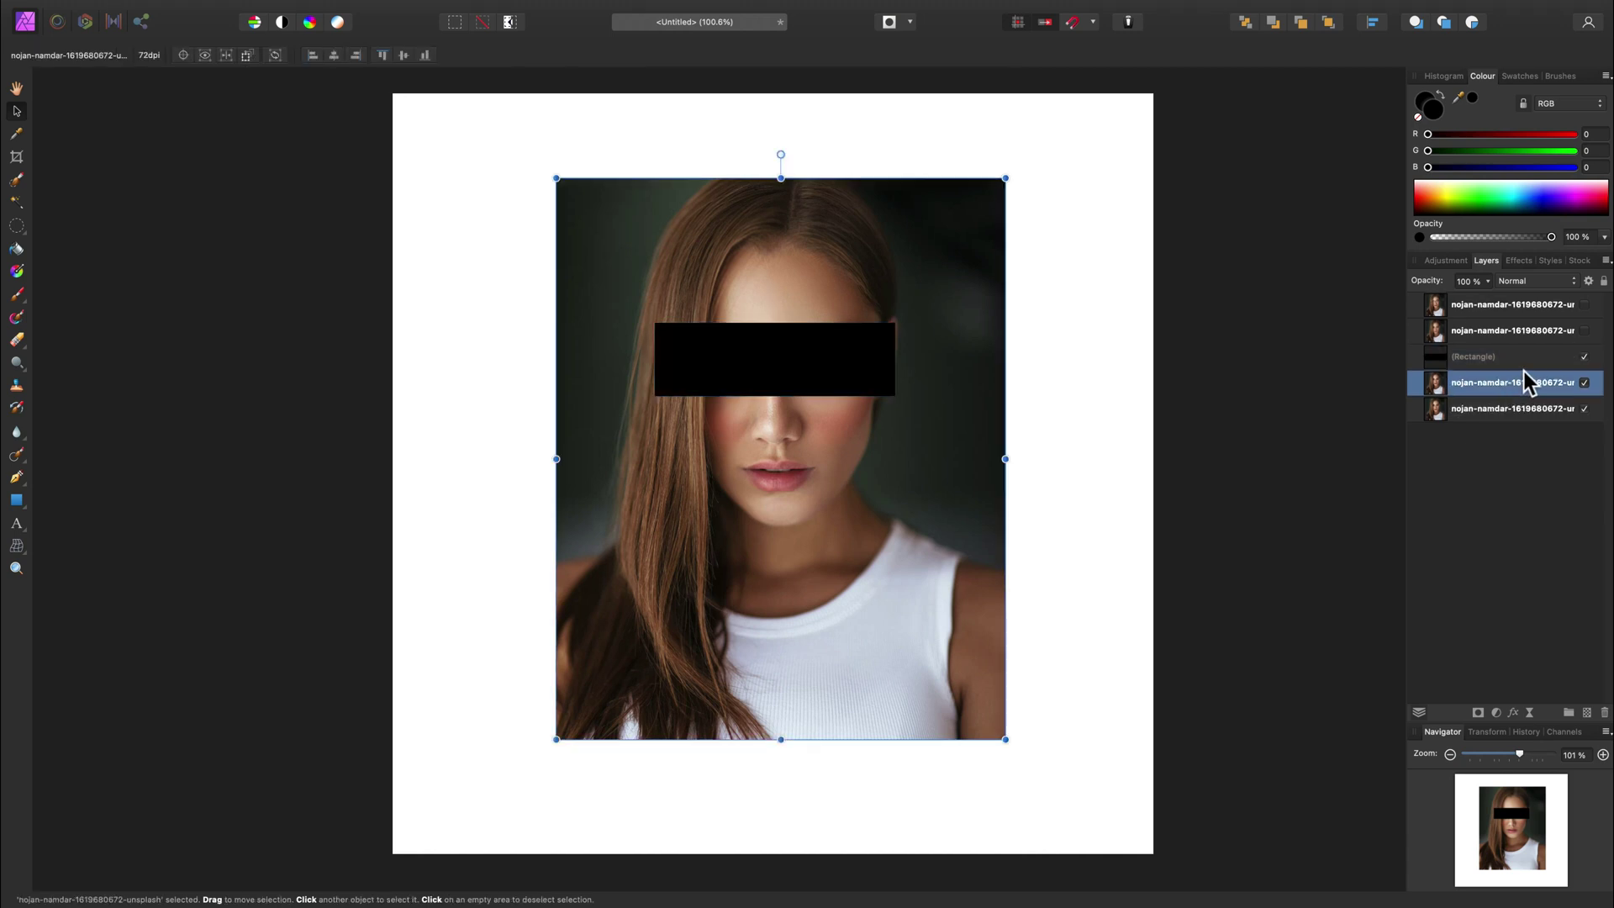
pyautogui.keyDown('shift'); pyautogui.click(1525, 367); pyautogui.keyUp('shift')
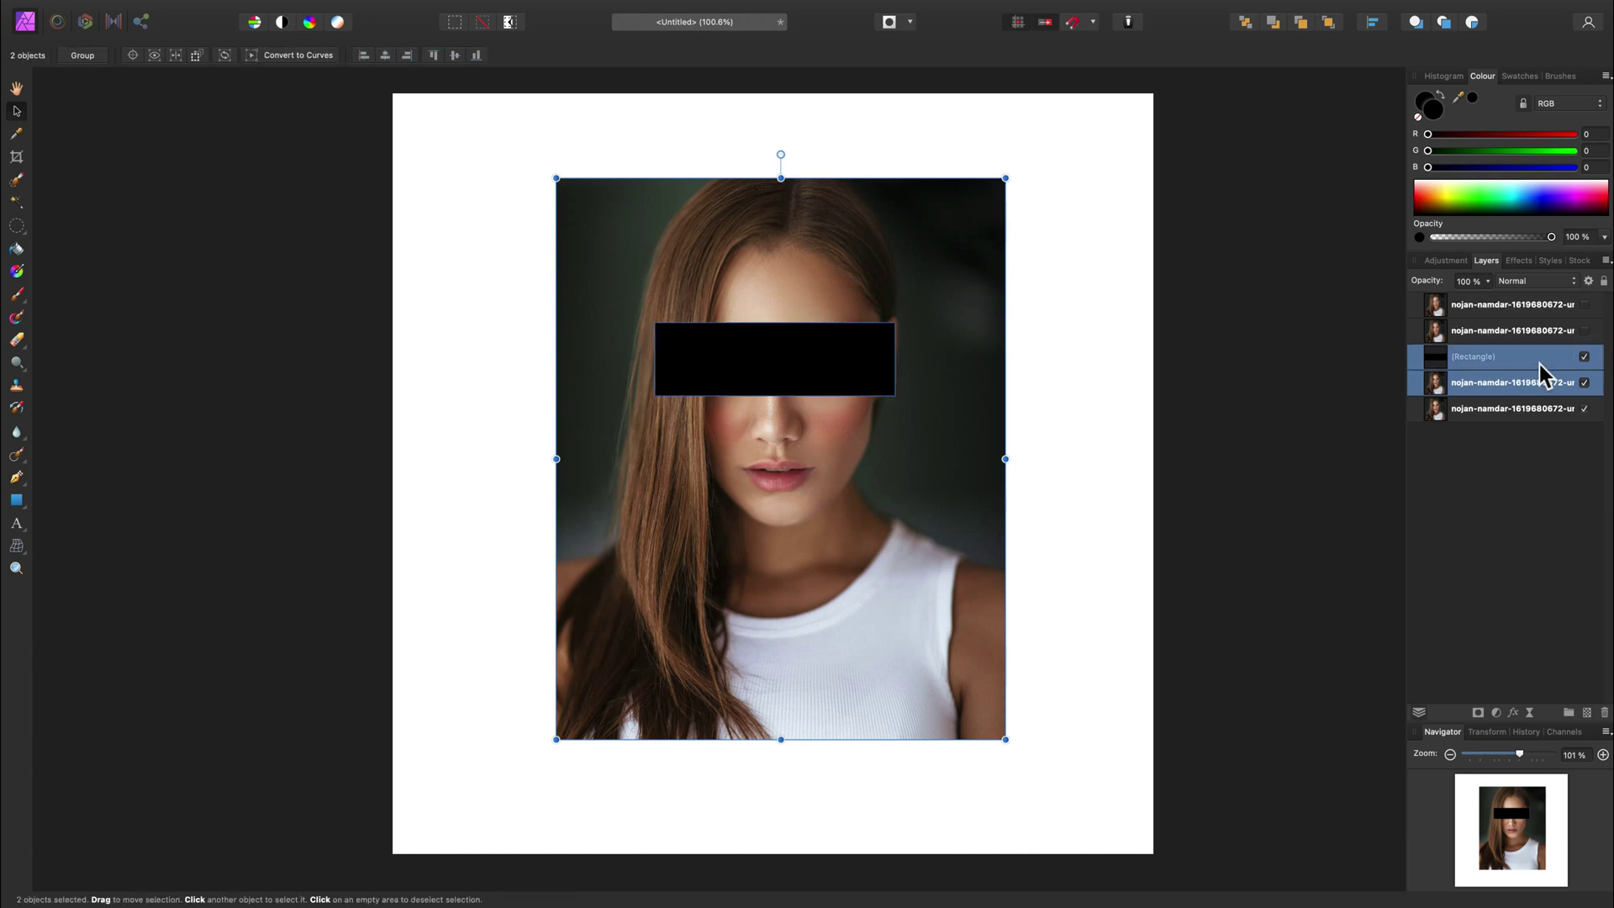
pyautogui.press('super+g')
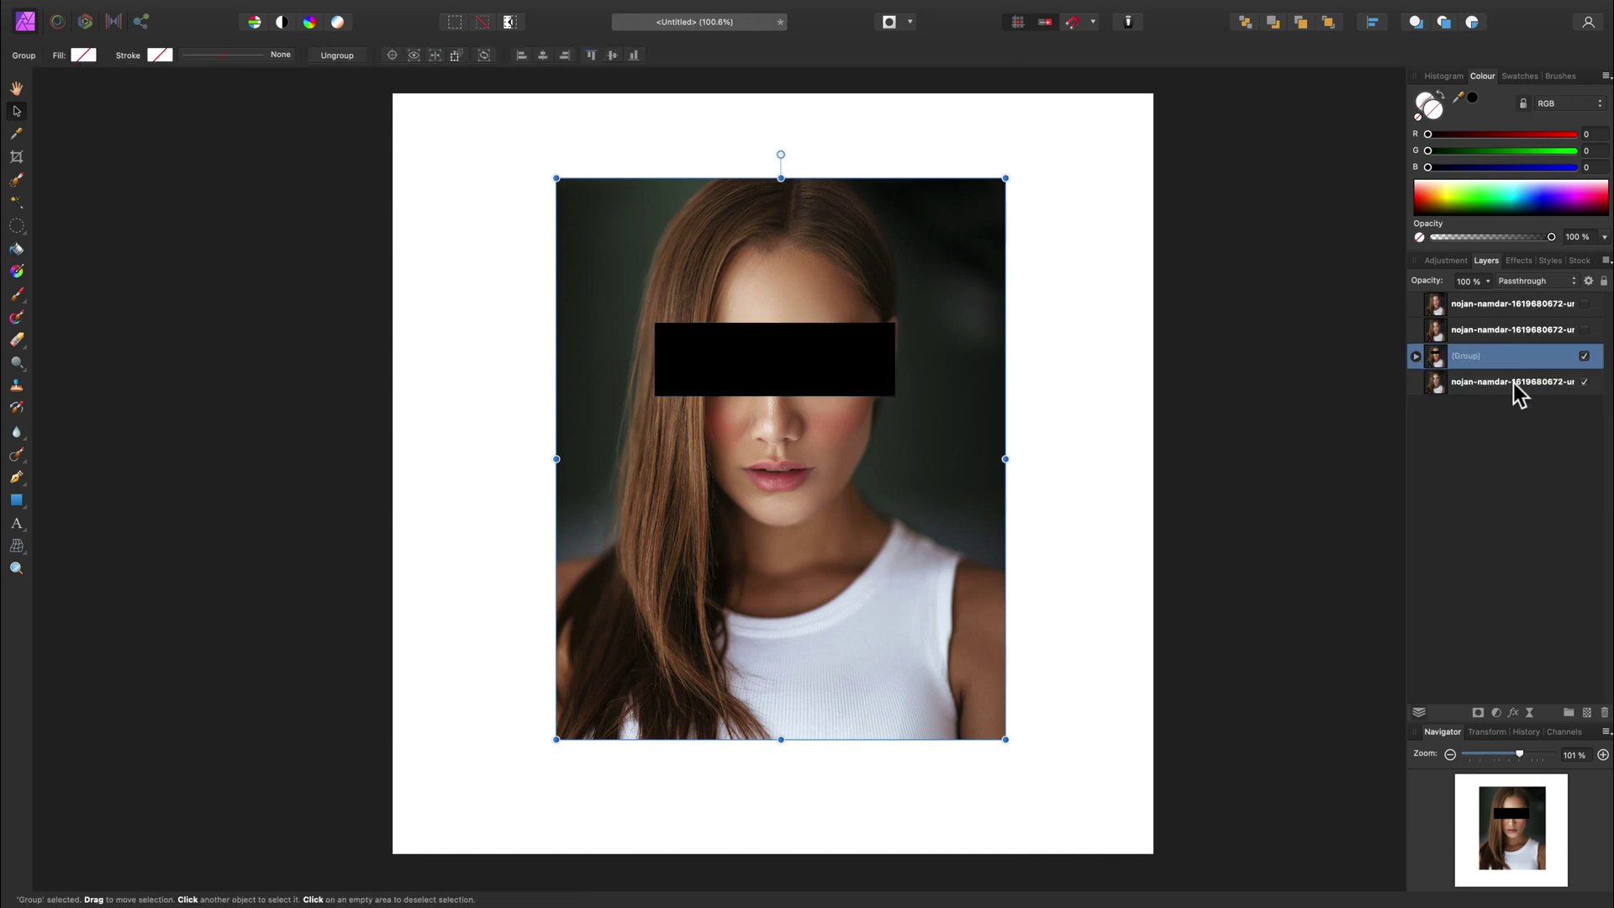
pyautogui.click(1585, 356)
# Duplicate the bottom portrait and copy a rectangle around the eyes onto its own layer
pyautogui.click(1529, 385)
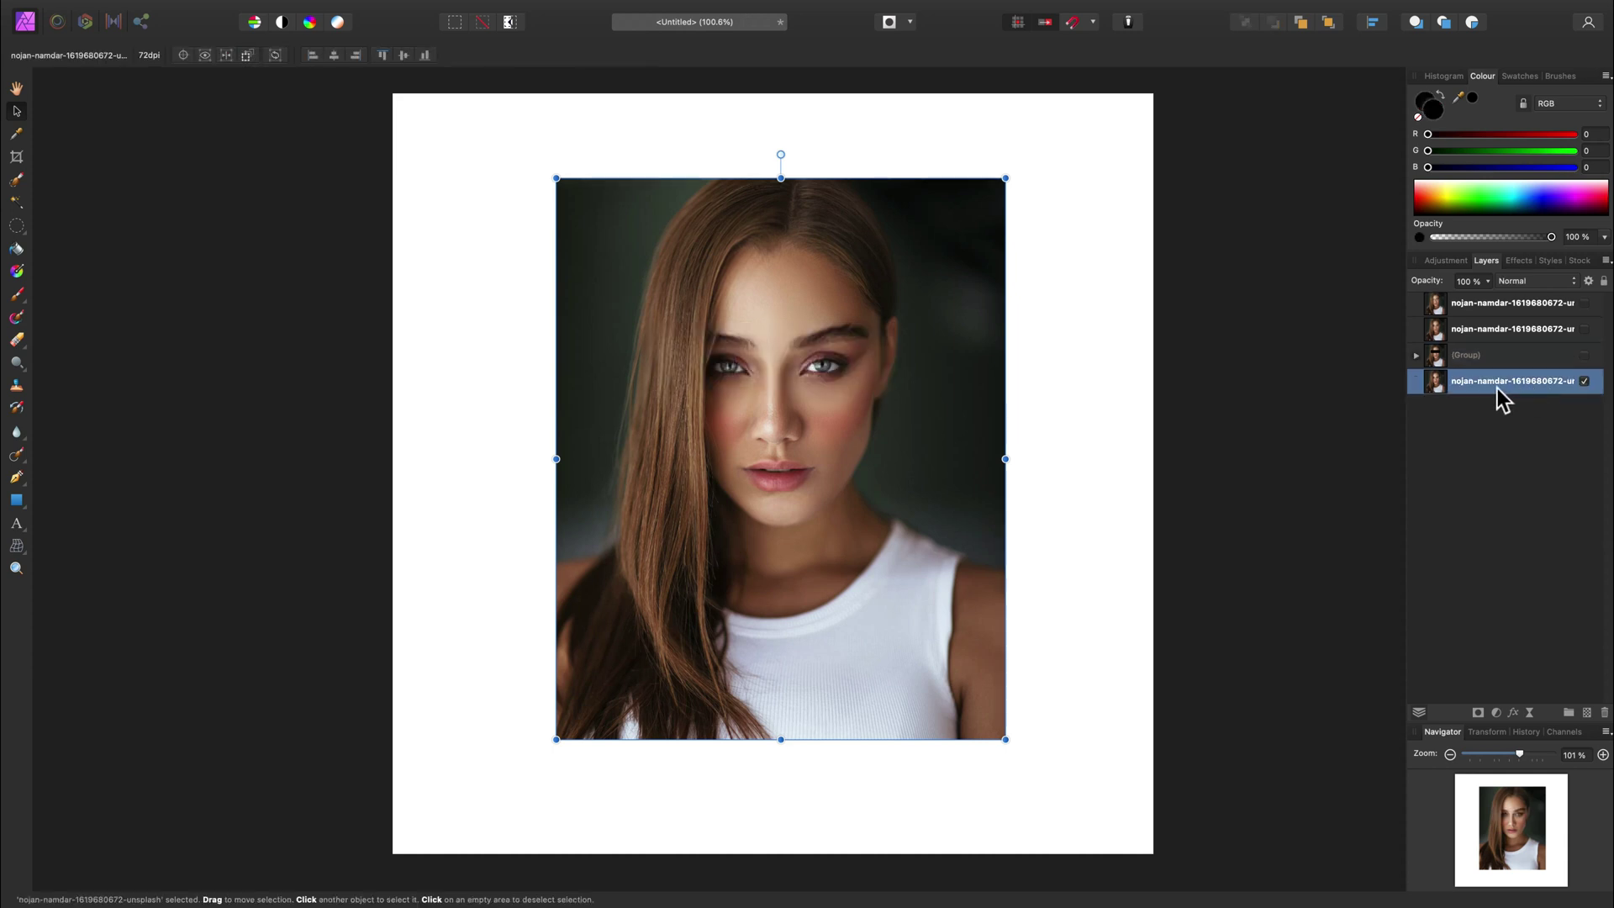
pyautogui.rightClick(1534, 385)
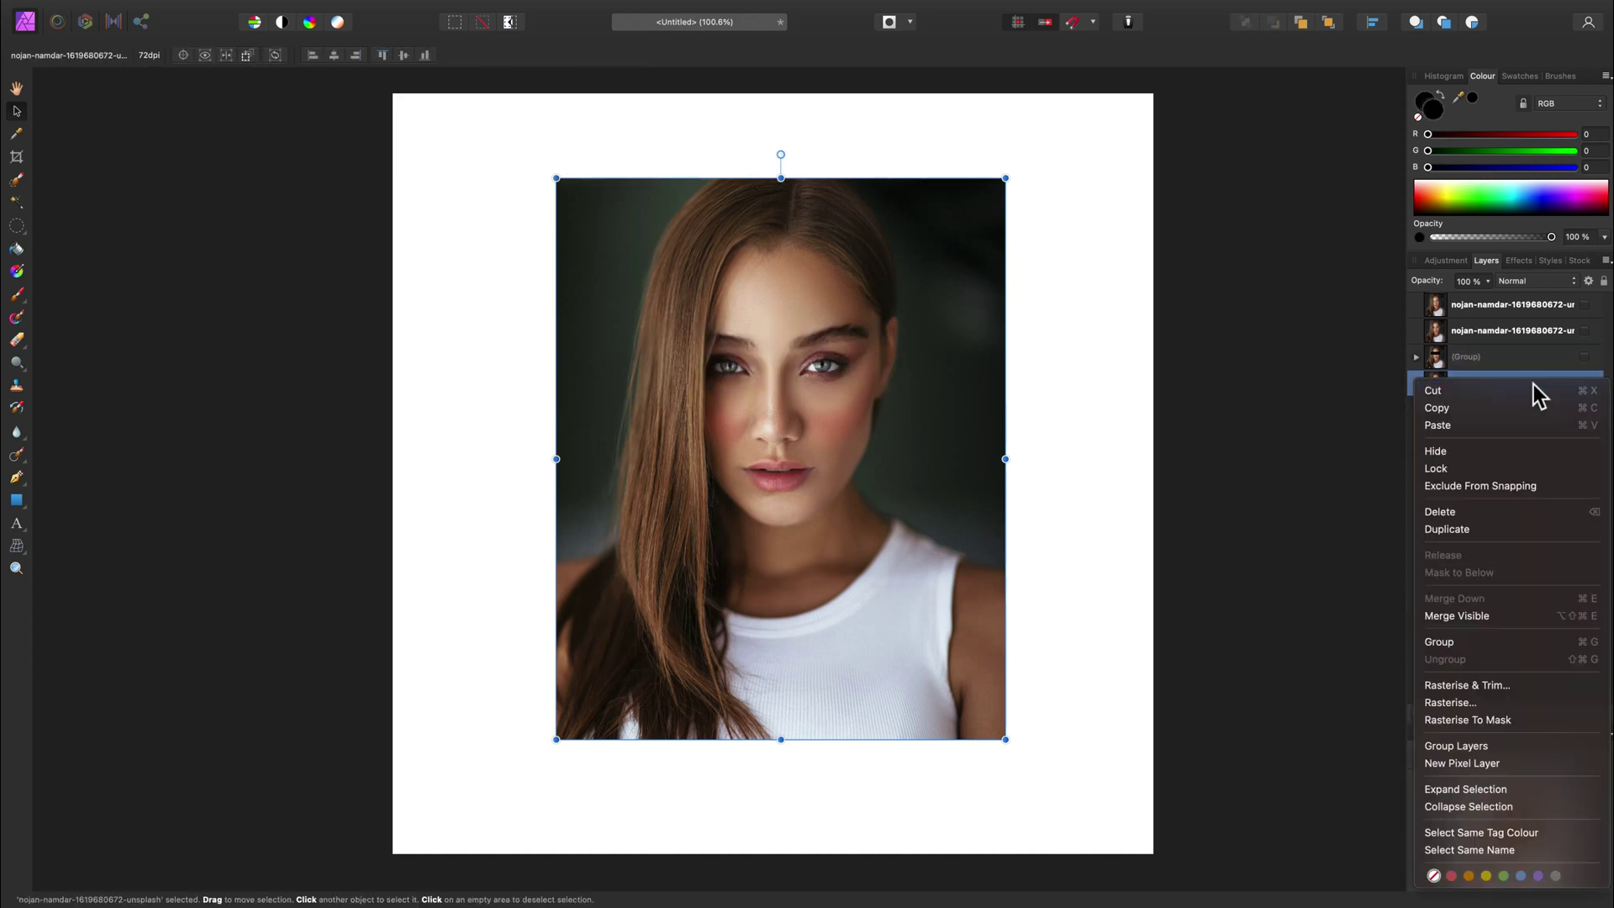
pyautogui.click(1510, 527)
pyautogui.press('m')
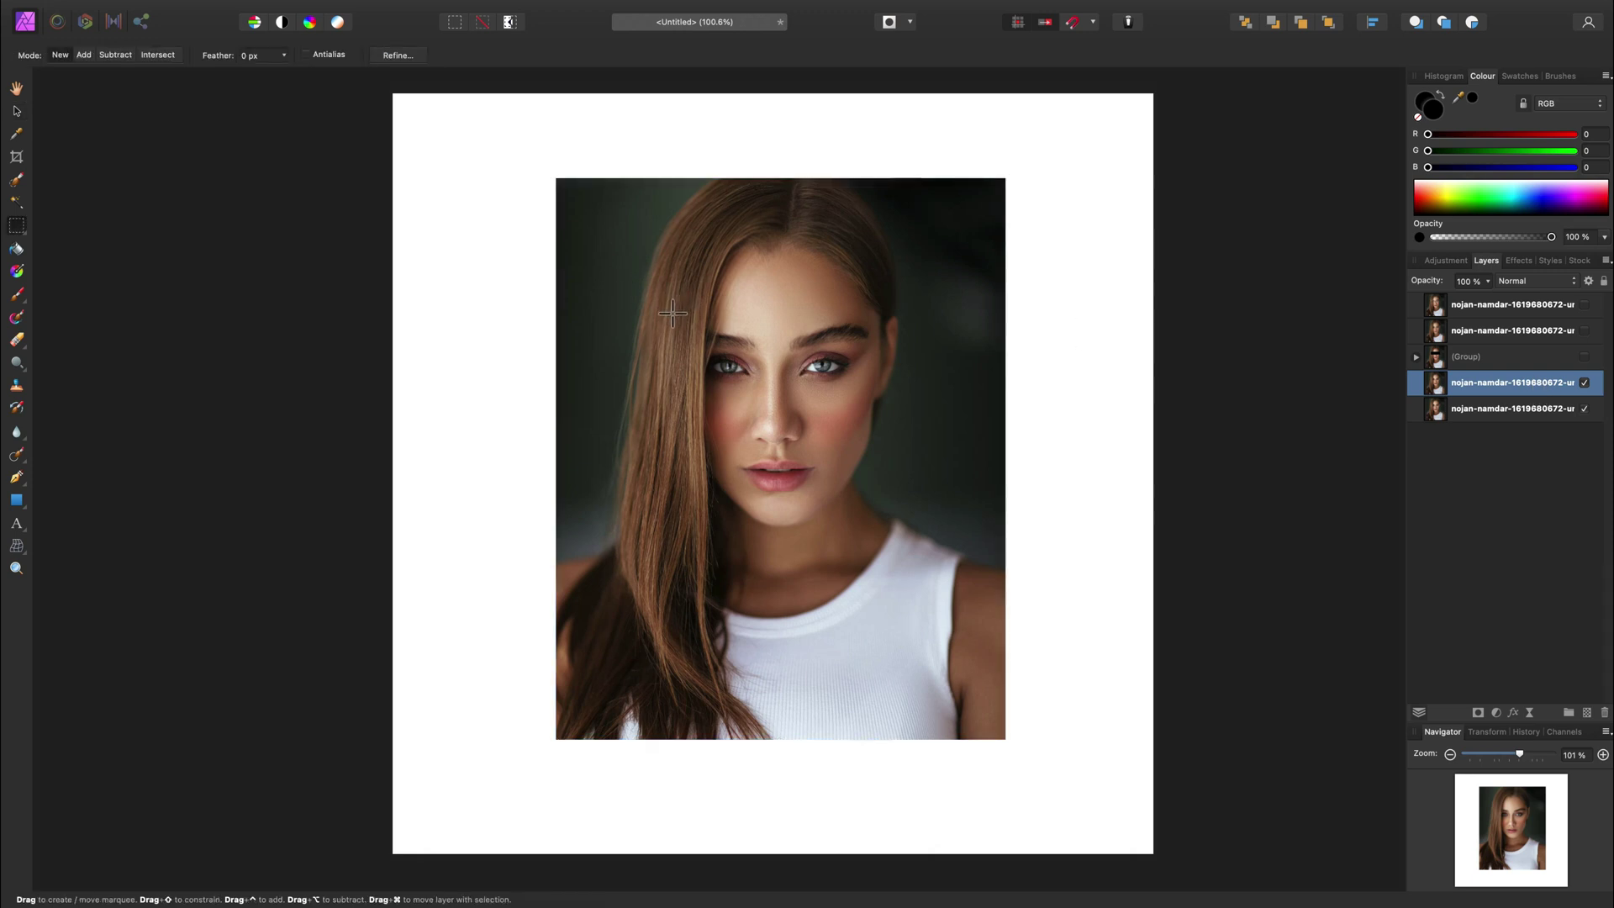
pyautogui.moveTo(664, 309); pyautogui.dragTo(890, 441)
pyautogui.moveTo(895, 428); pyautogui.dragTo(897, 423)
pyautogui.press('super+j')
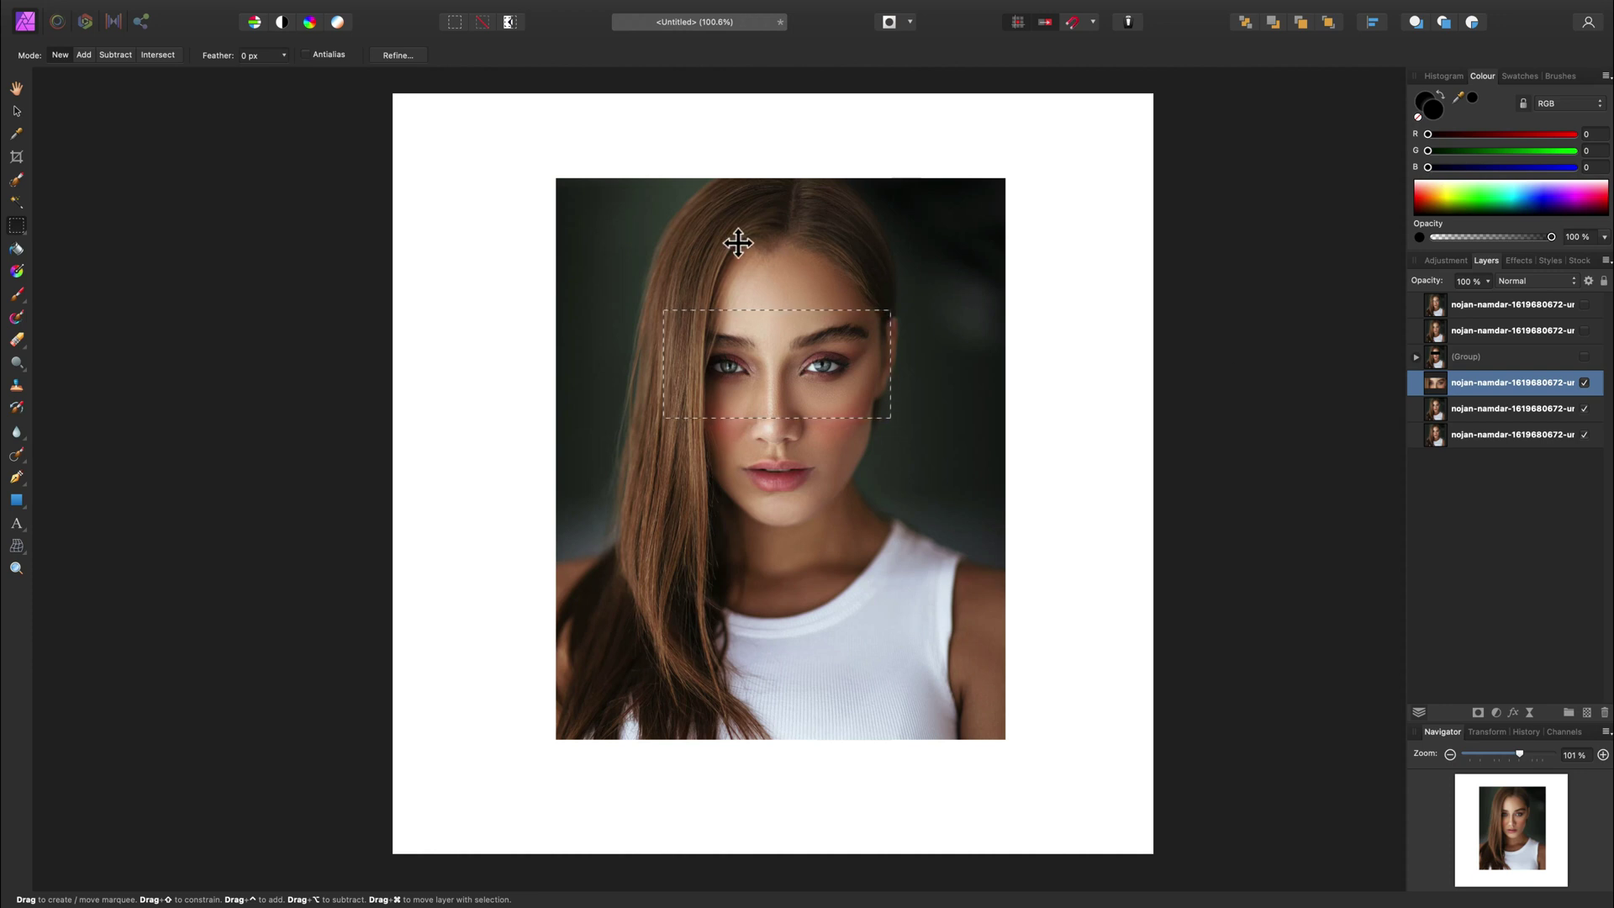
# Deselect the eyes and turn on a Gaussian Blur effect for the eye layer
pyautogui.moveTo(468, 11)
pyautogui.click(1034, 349)
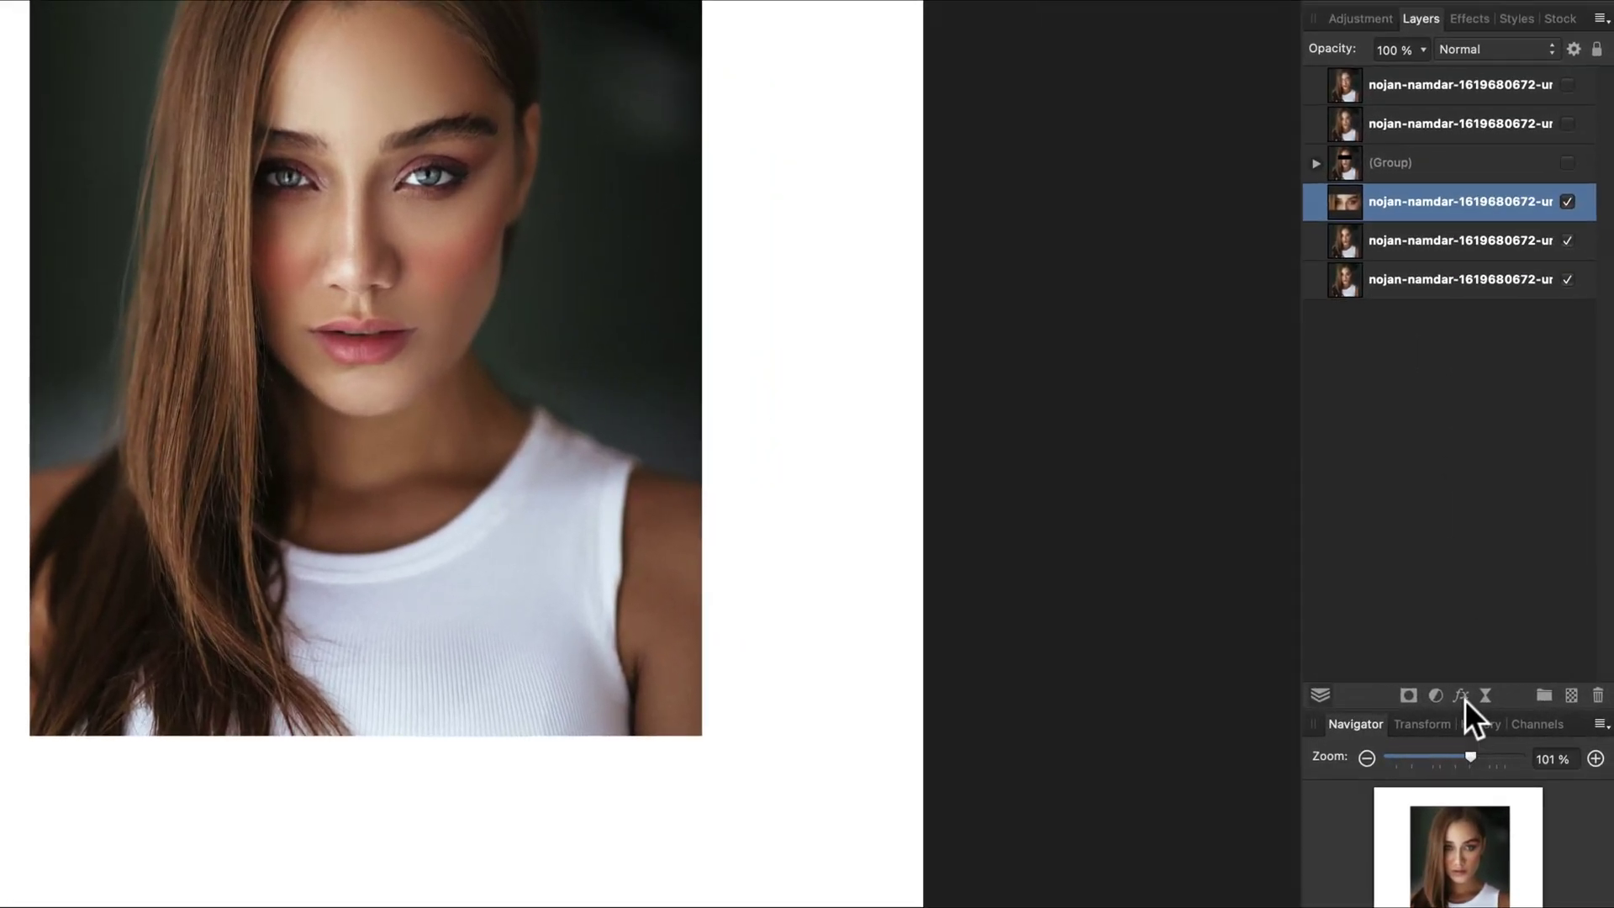
pyautogui.click(1463, 696)
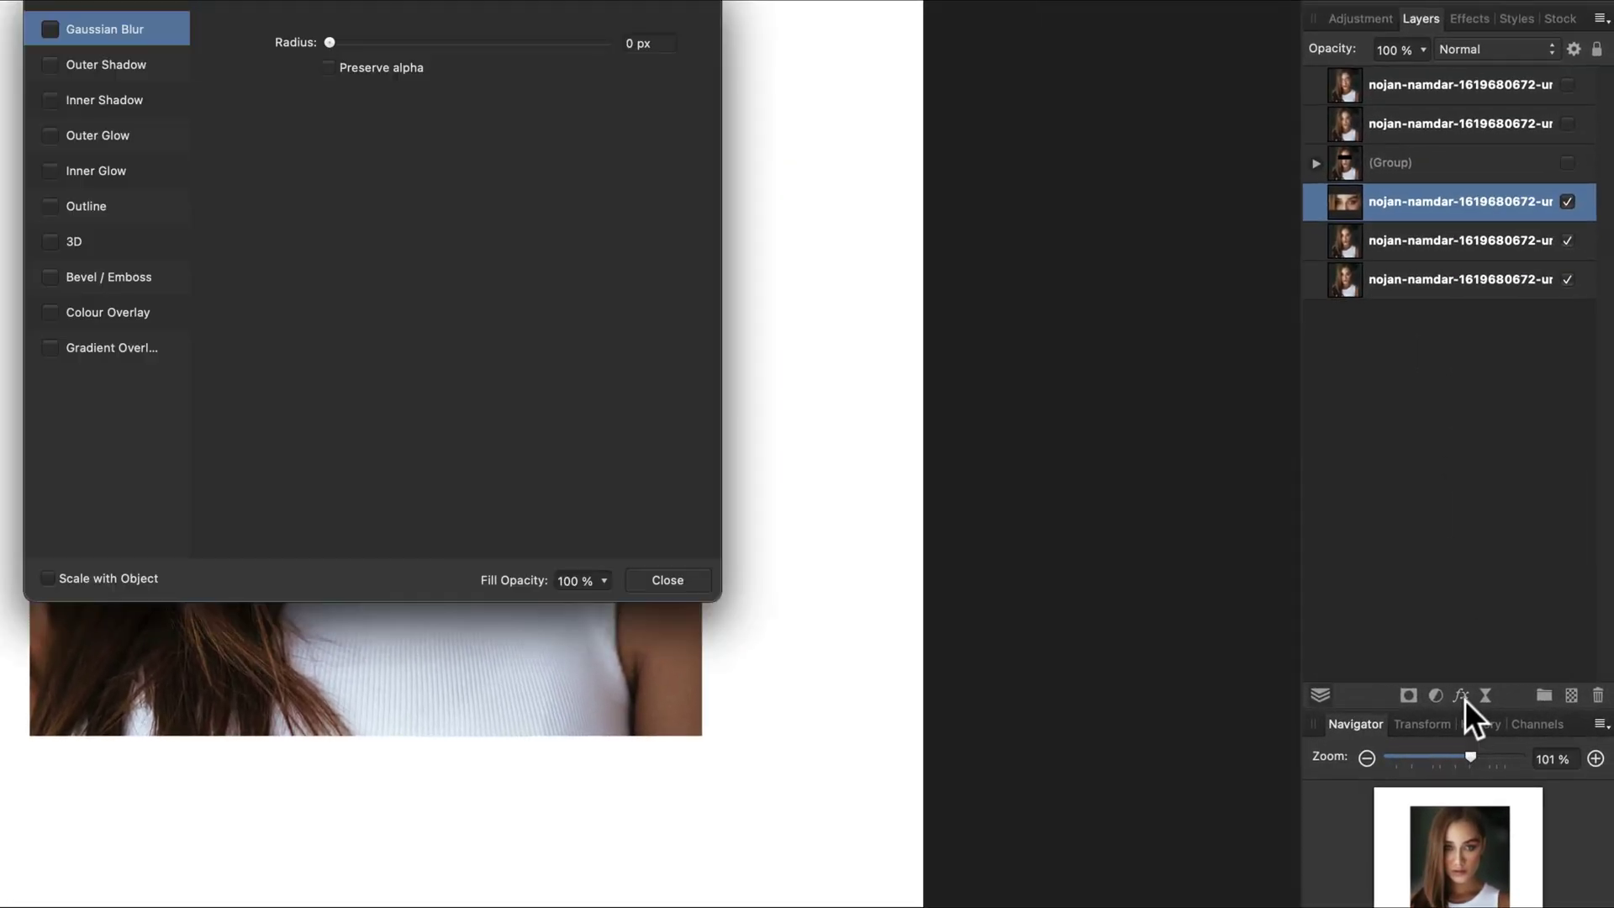
pyautogui.moveTo(227, 4); pyautogui.dragTo(1093, 135)
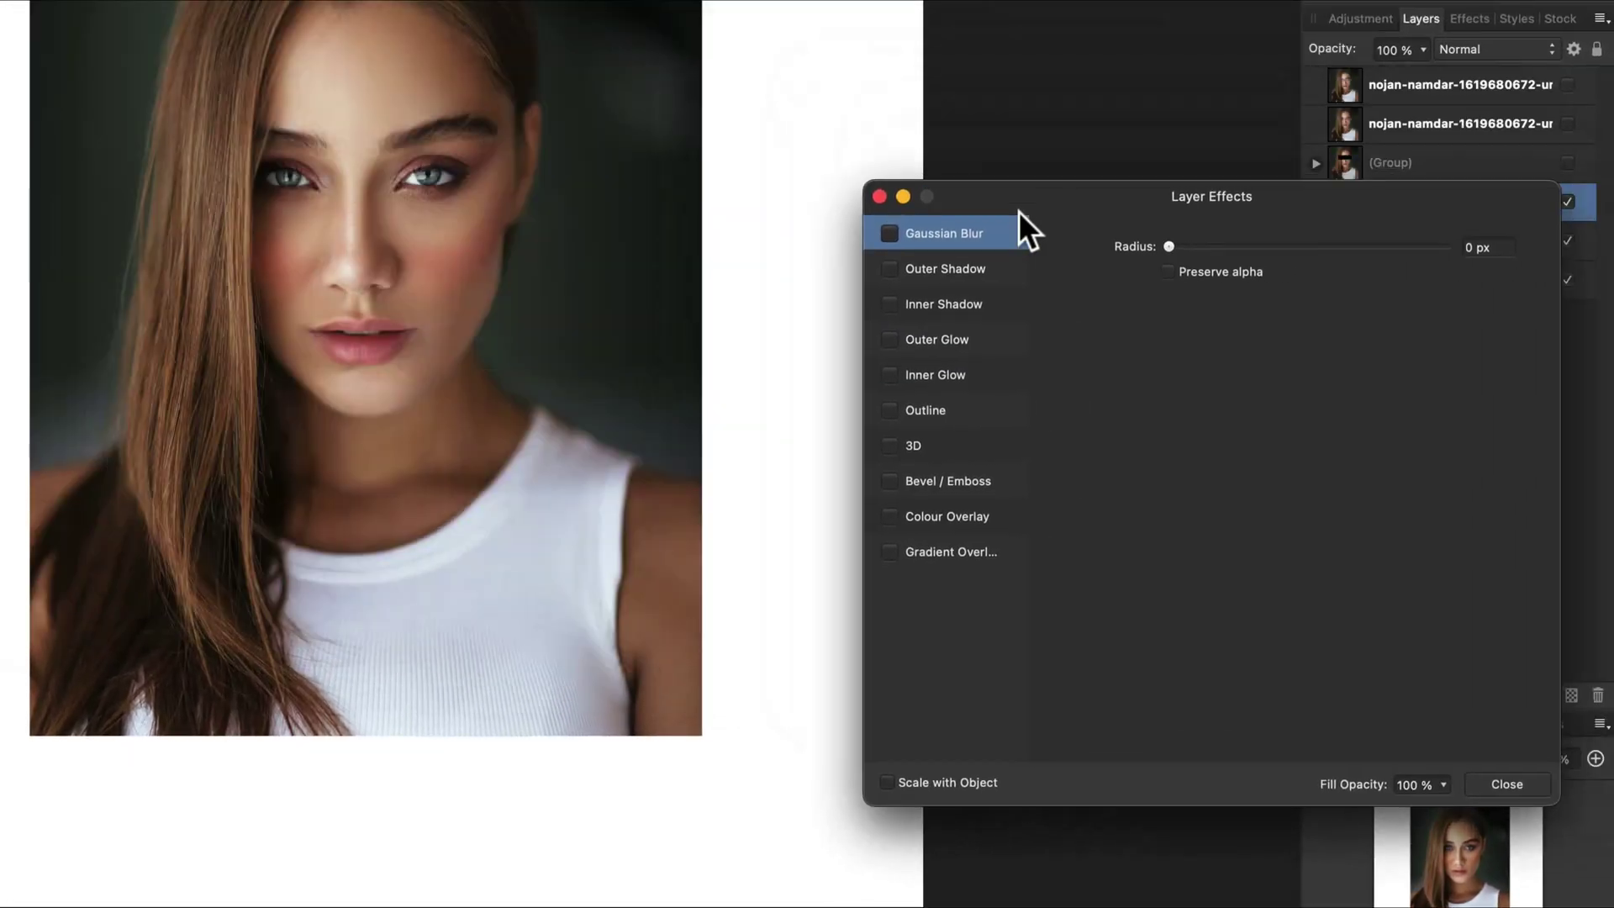
pyautogui.click(889, 234)
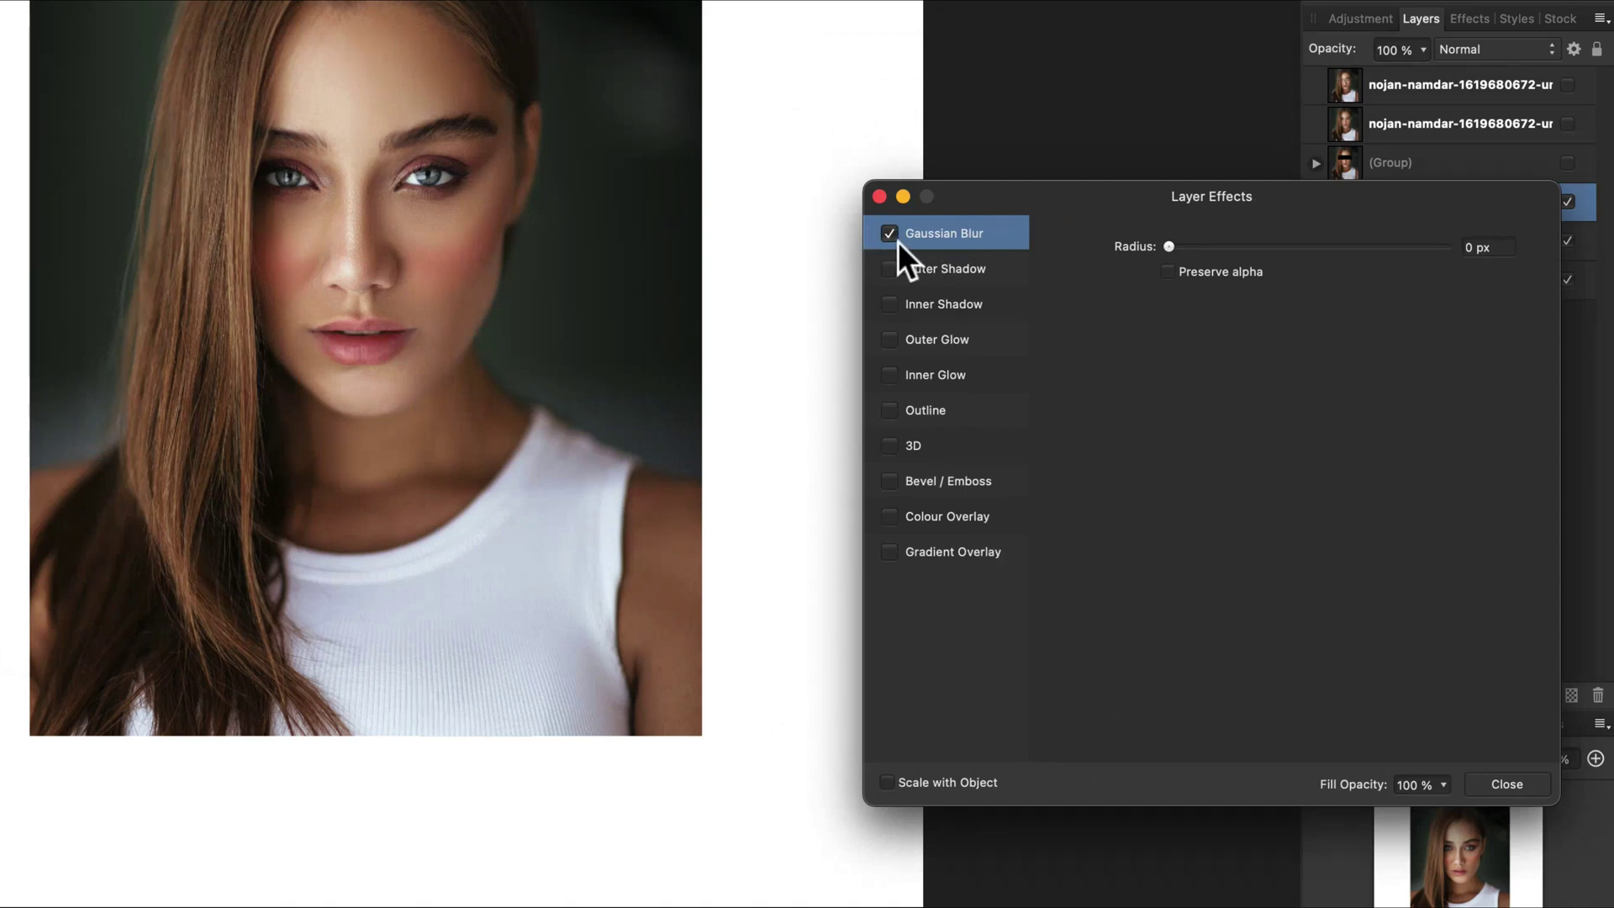
pyautogui.moveTo(1218, 247); pyautogui.dragTo(1278, 257)
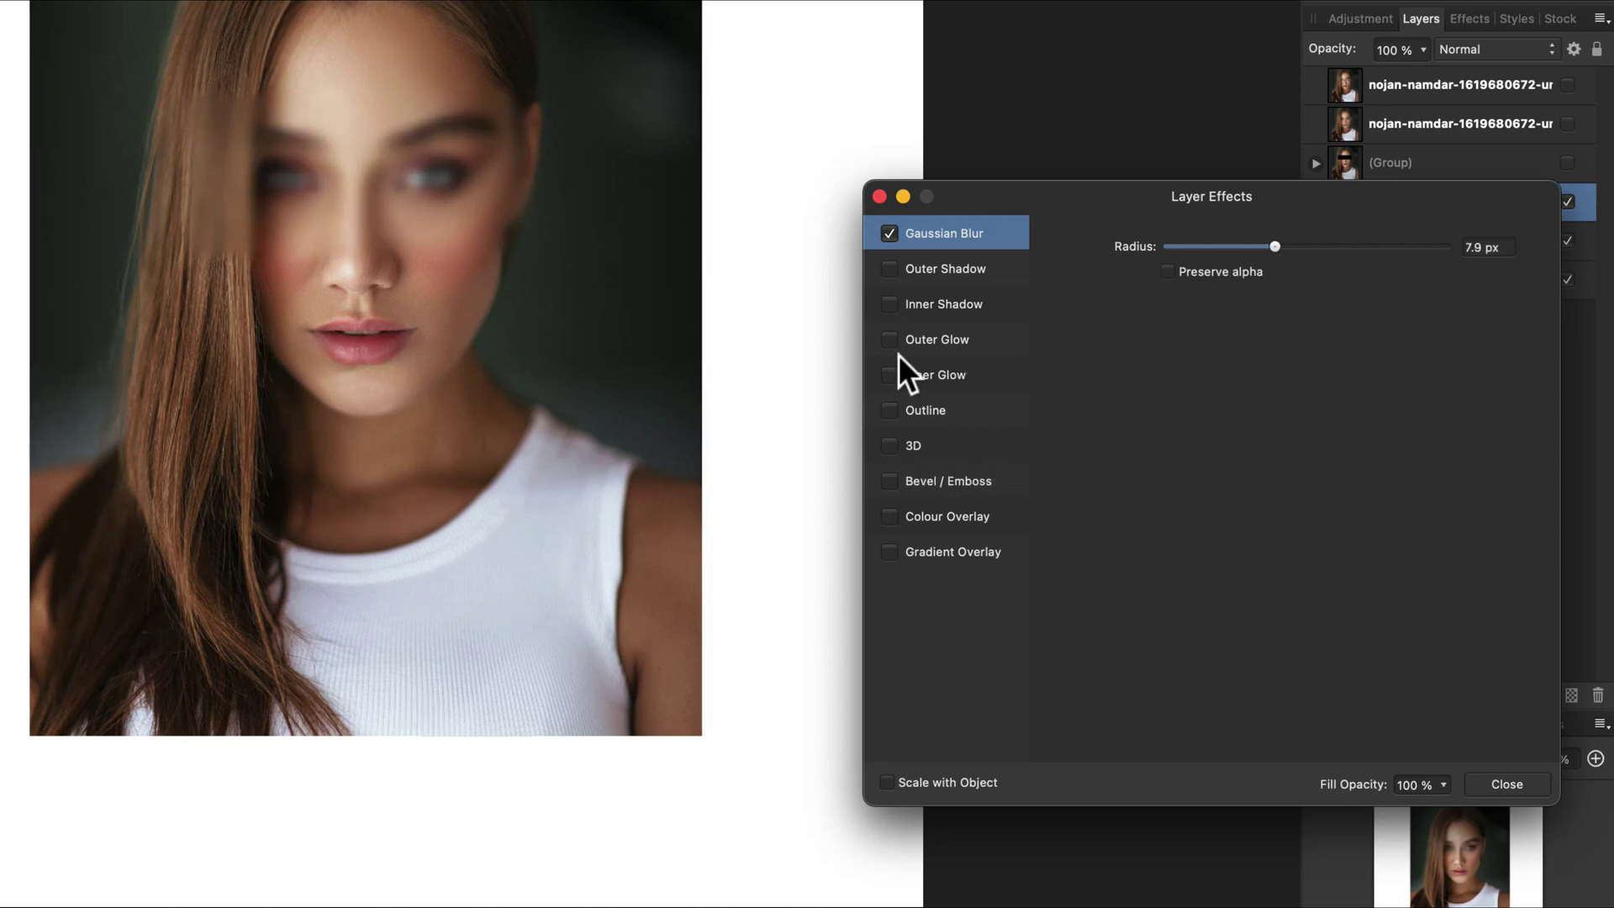
# Add a black Colour Overlay at 62% opacity and raise the blur radius to 13 px
pyautogui.click(1002, 520)
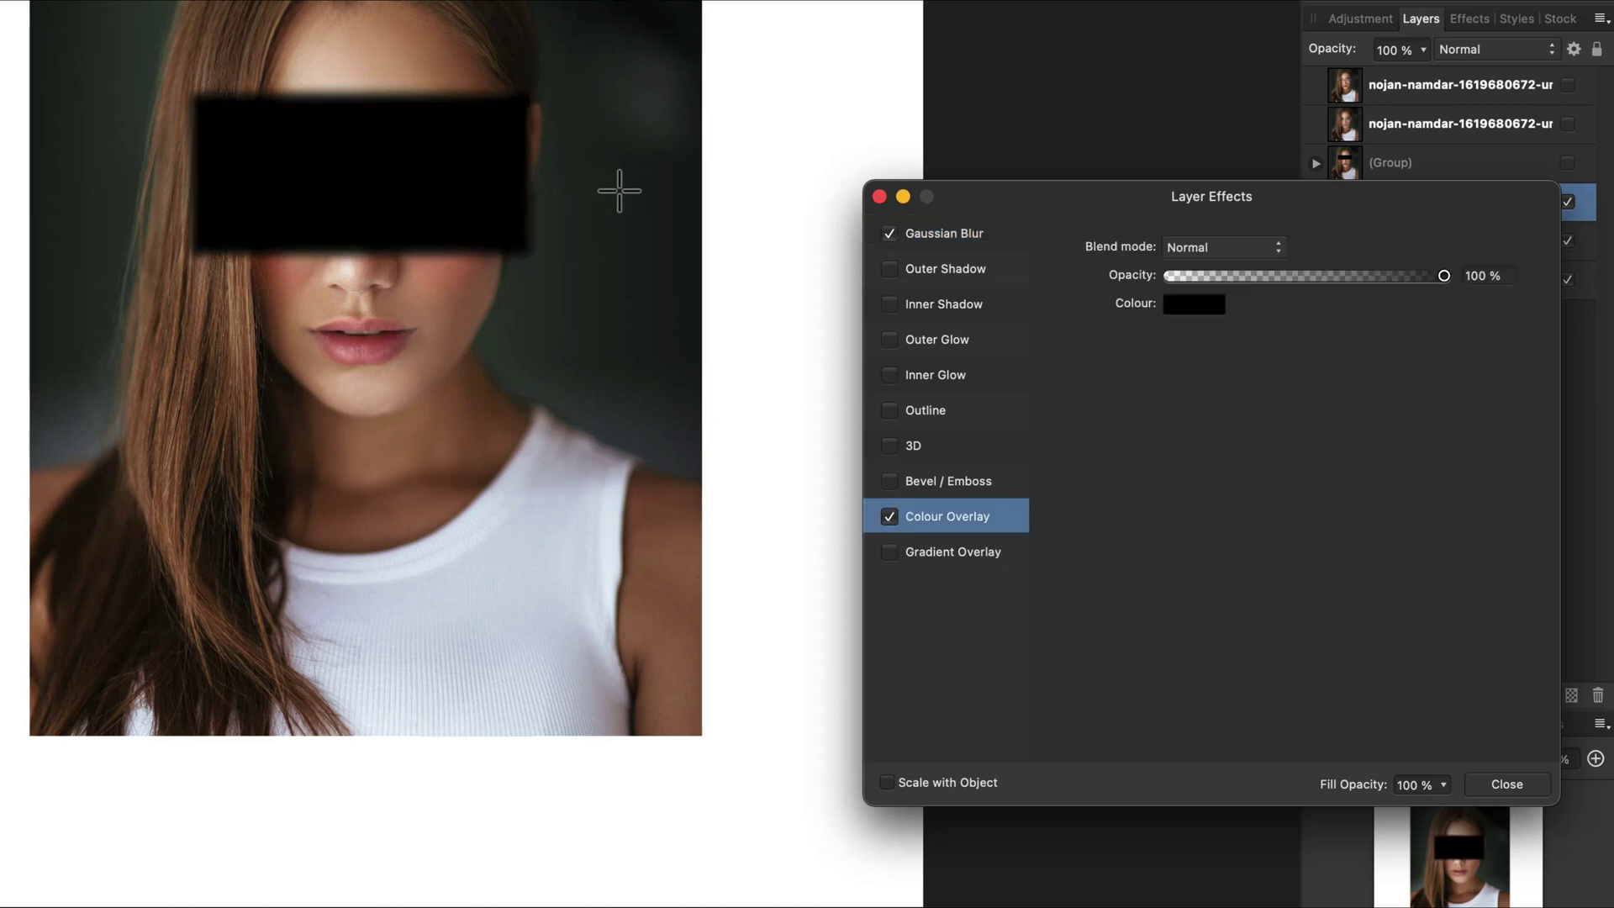
pyautogui.click(1322, 277)
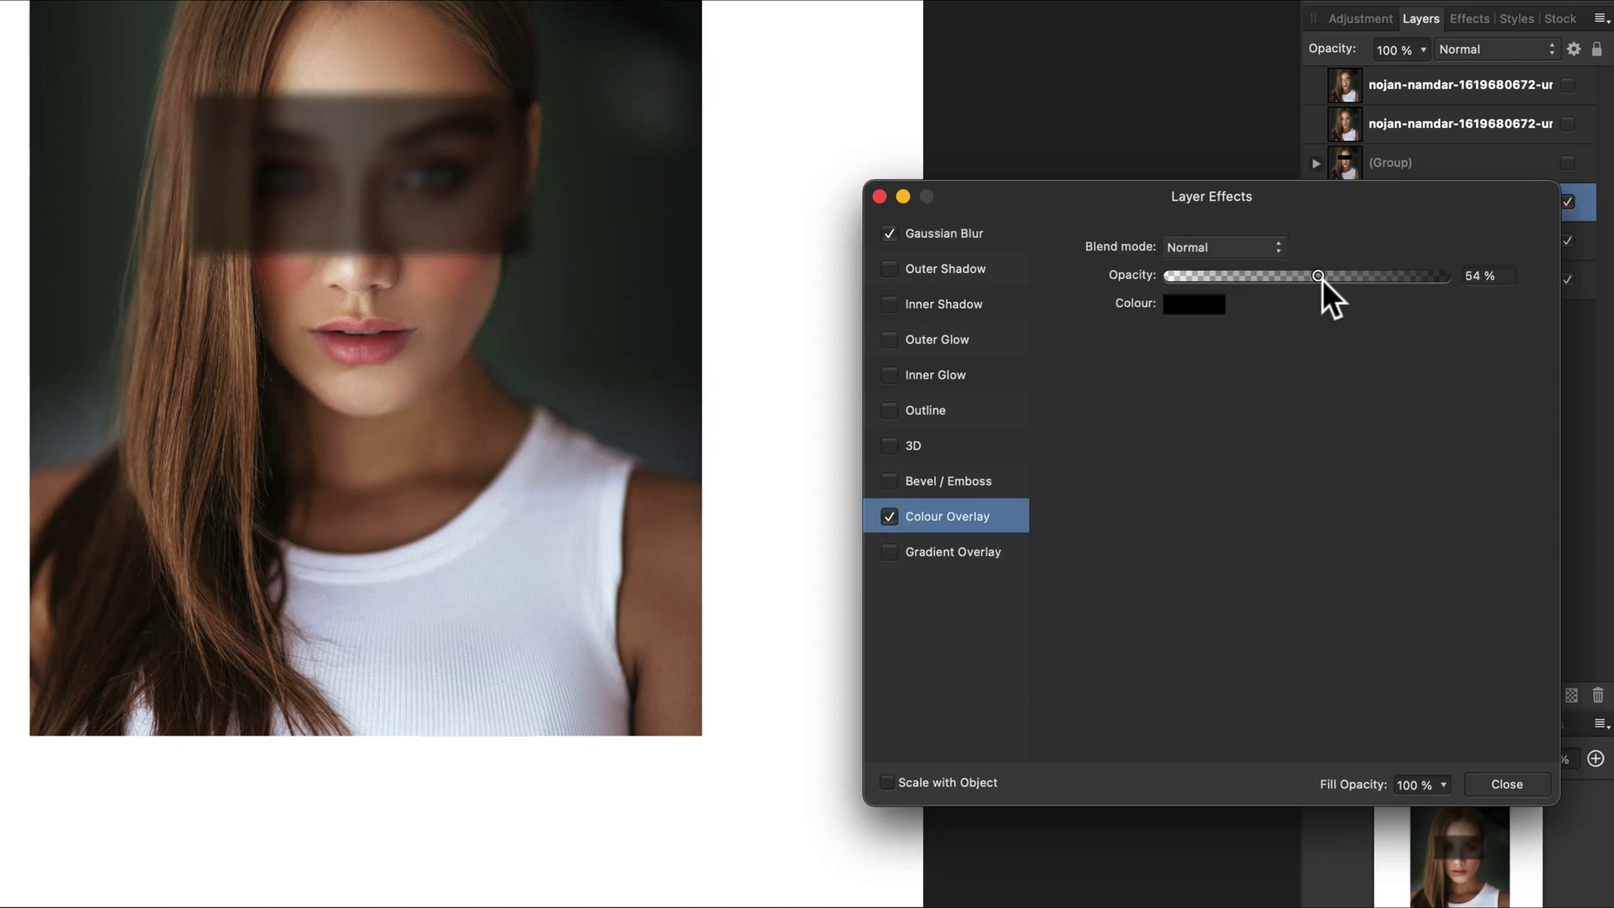
pyautogui.click(1002, 240)
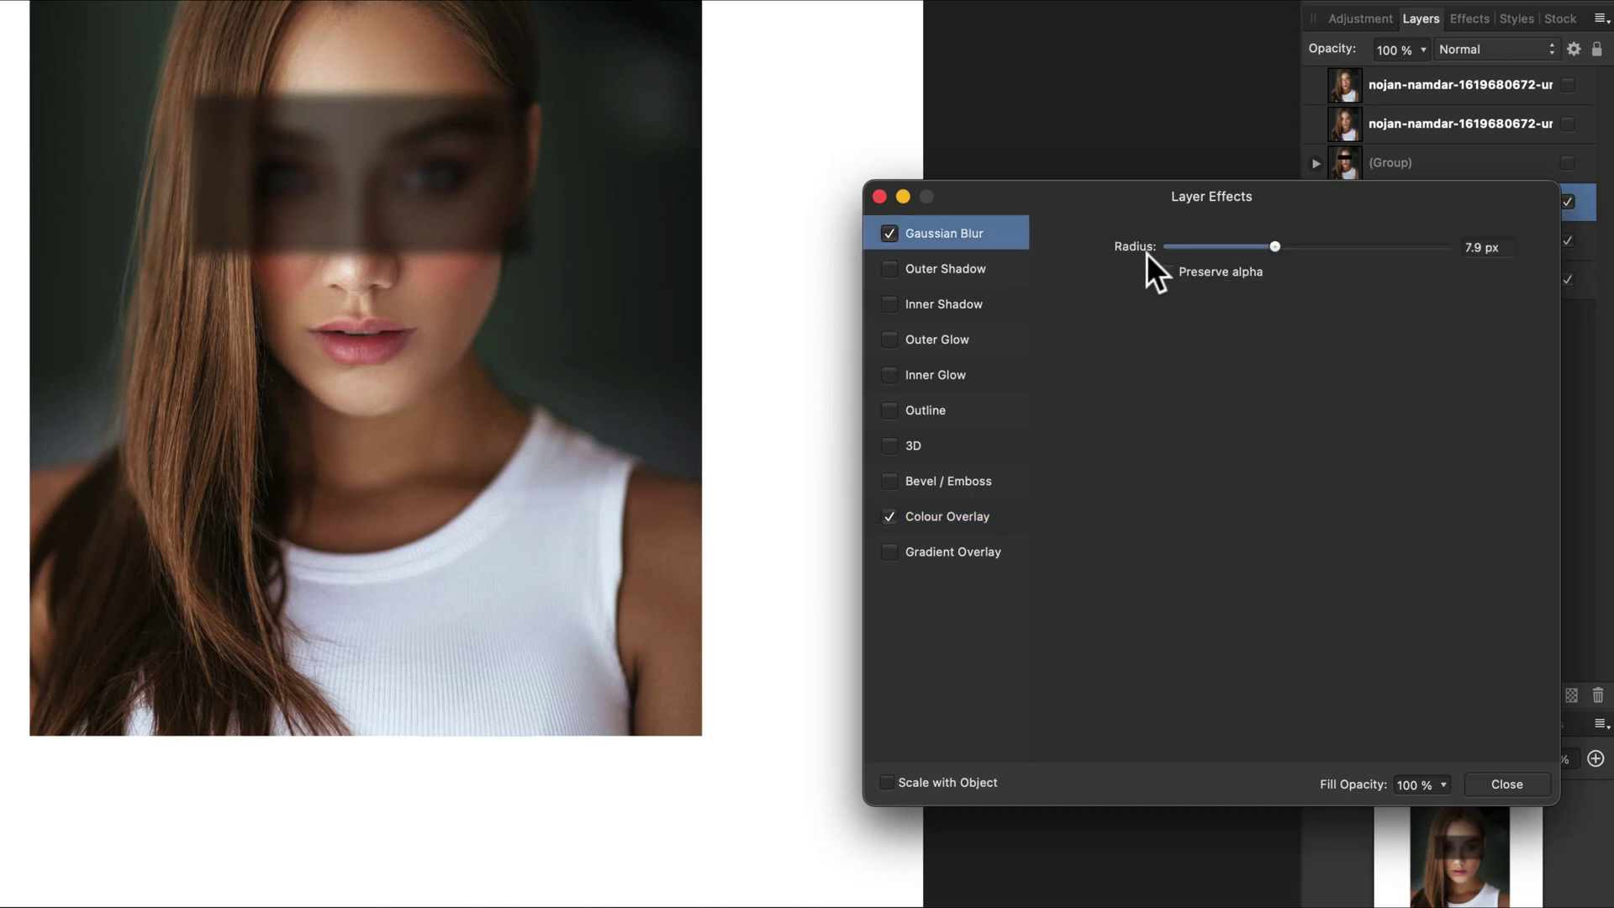
pyautogui.moveTo(1284, 252); pyautogui.dragTo(1344, 281)
pyautogui.click(996, 517)
pyautogui.click(1509, 783)
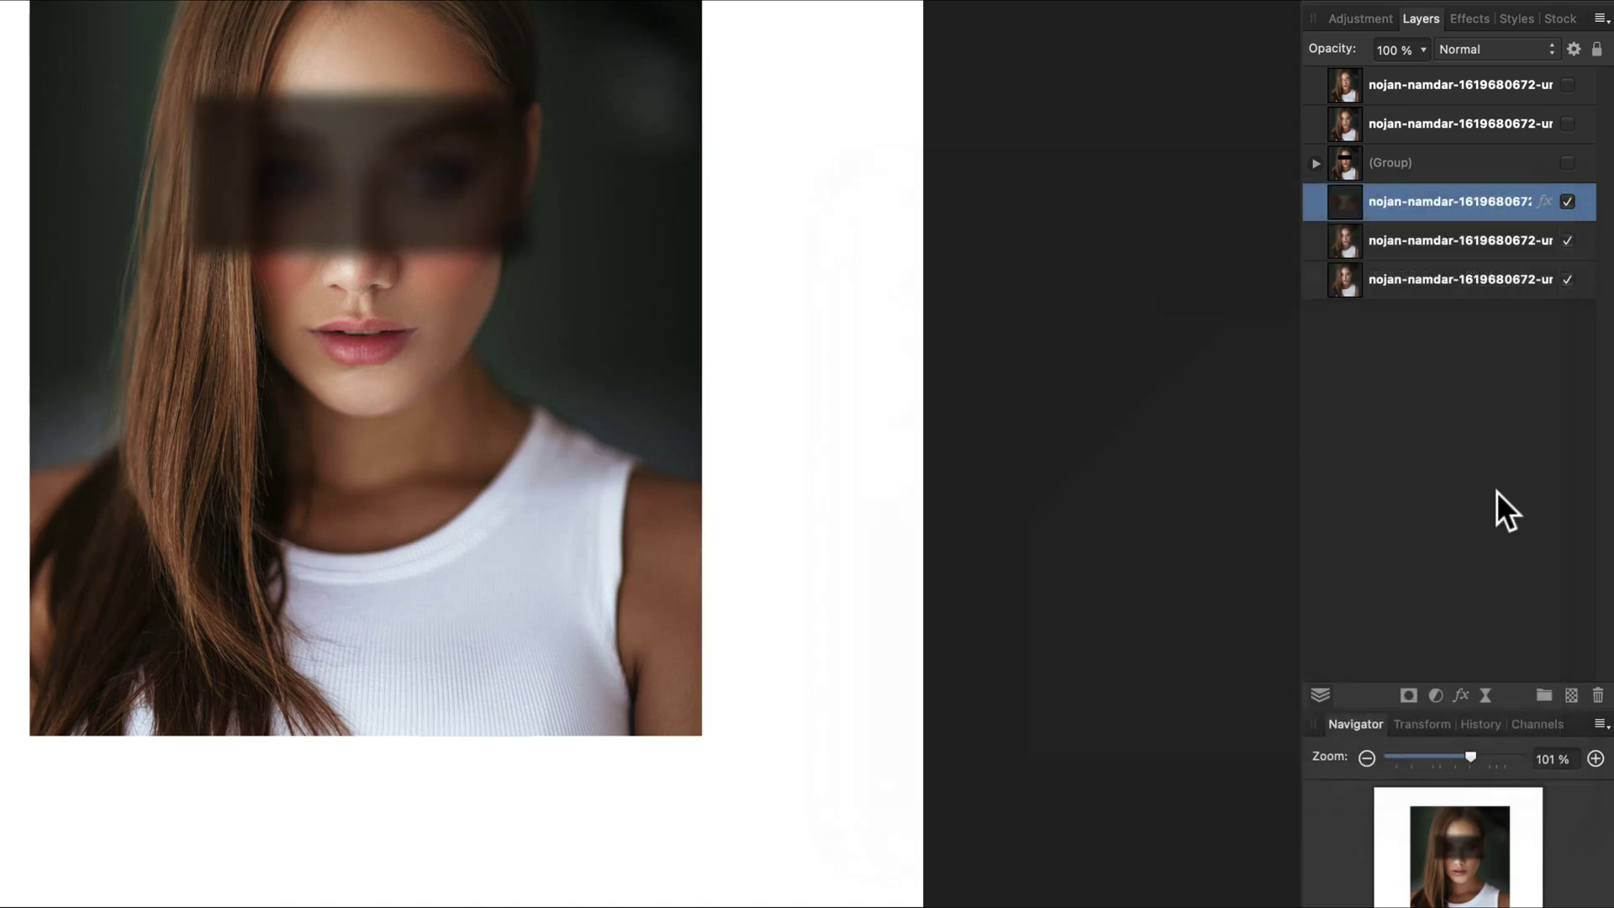
# Group the tinted eye layer with its photo layer using Cmd+G
pyautogui.click(1510, 242)
pyautogui.keyDown('shift'); pyautogui.click(1505, 204); pyautogui.keyUp('shift')
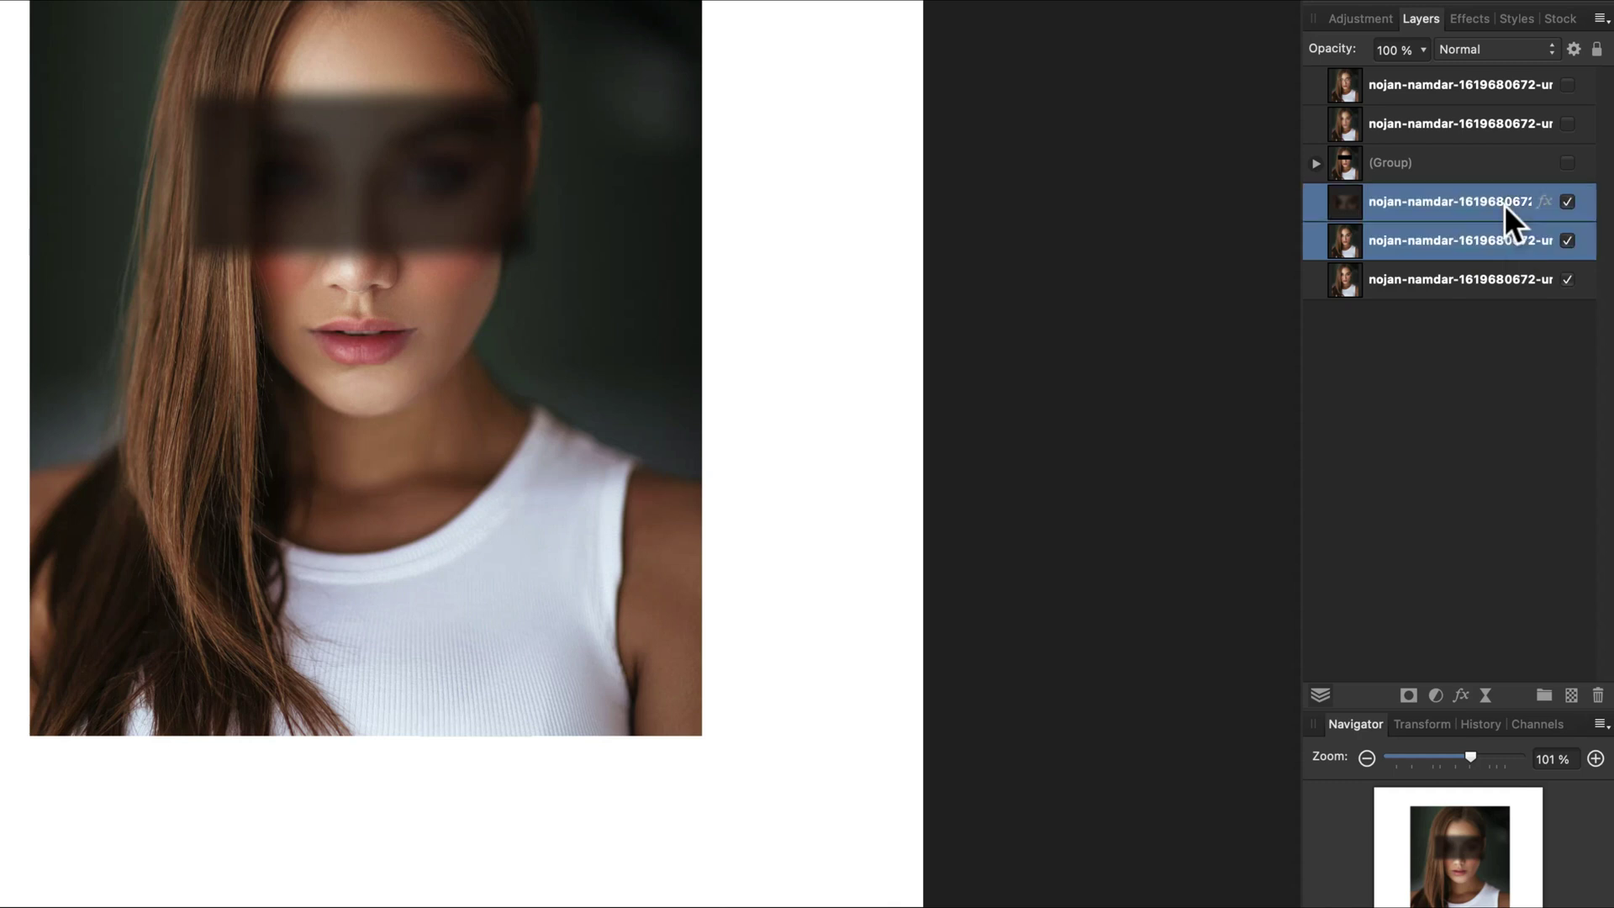
pyautogui.press('super+g')
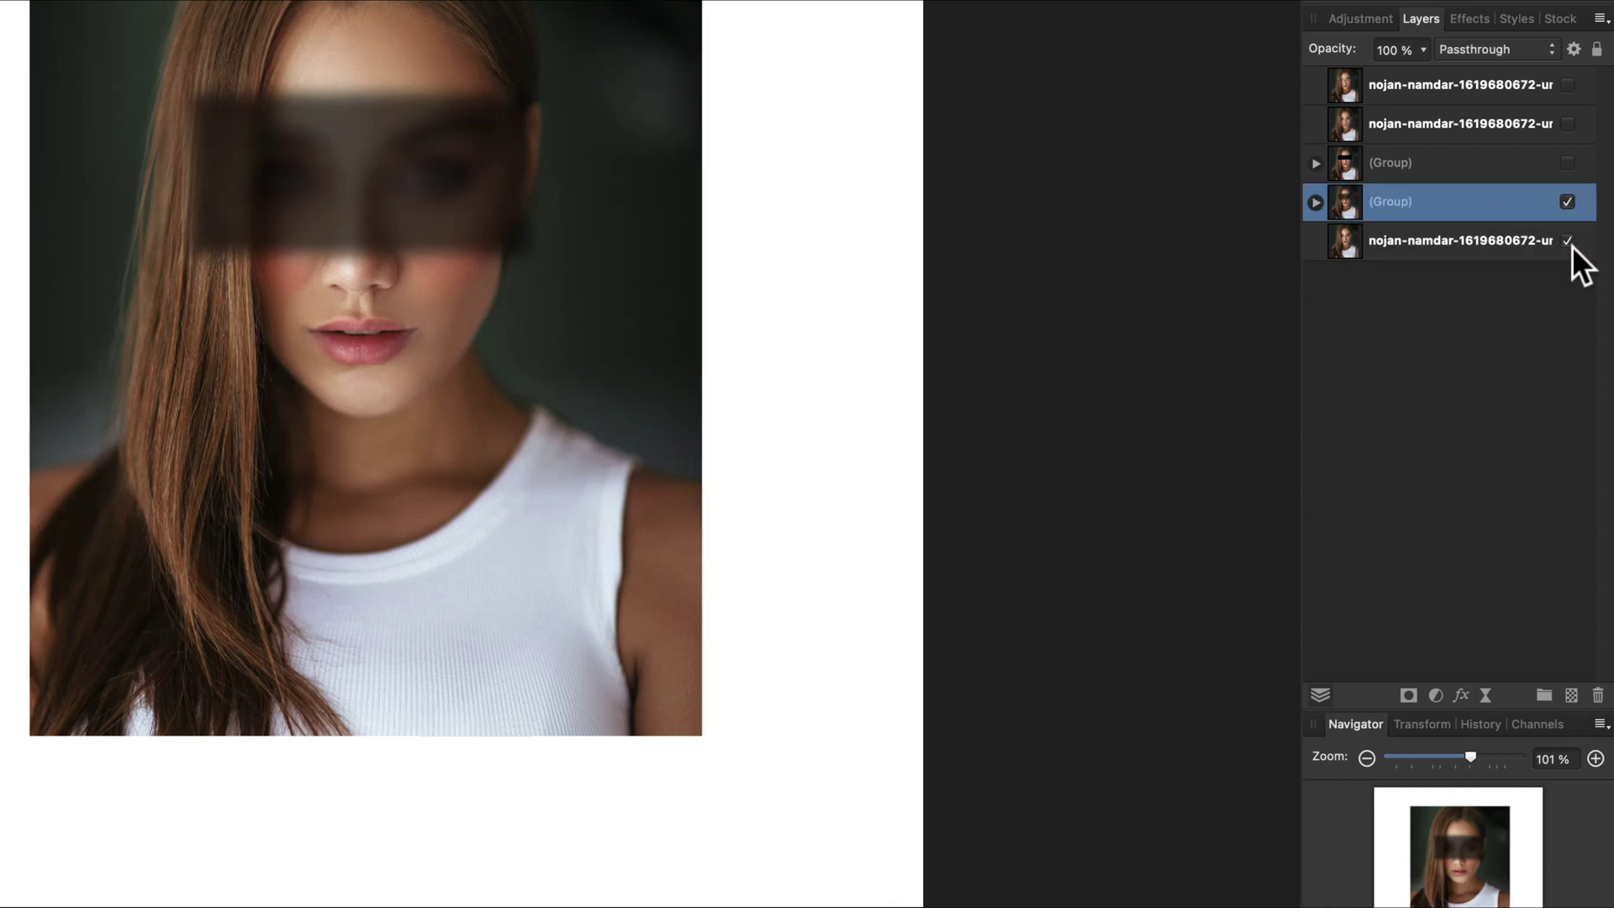
# Hide the tinted-bar group and pixelated-bar layer, showing only the blurred-face layer
pyautogui.click(1567, 202)
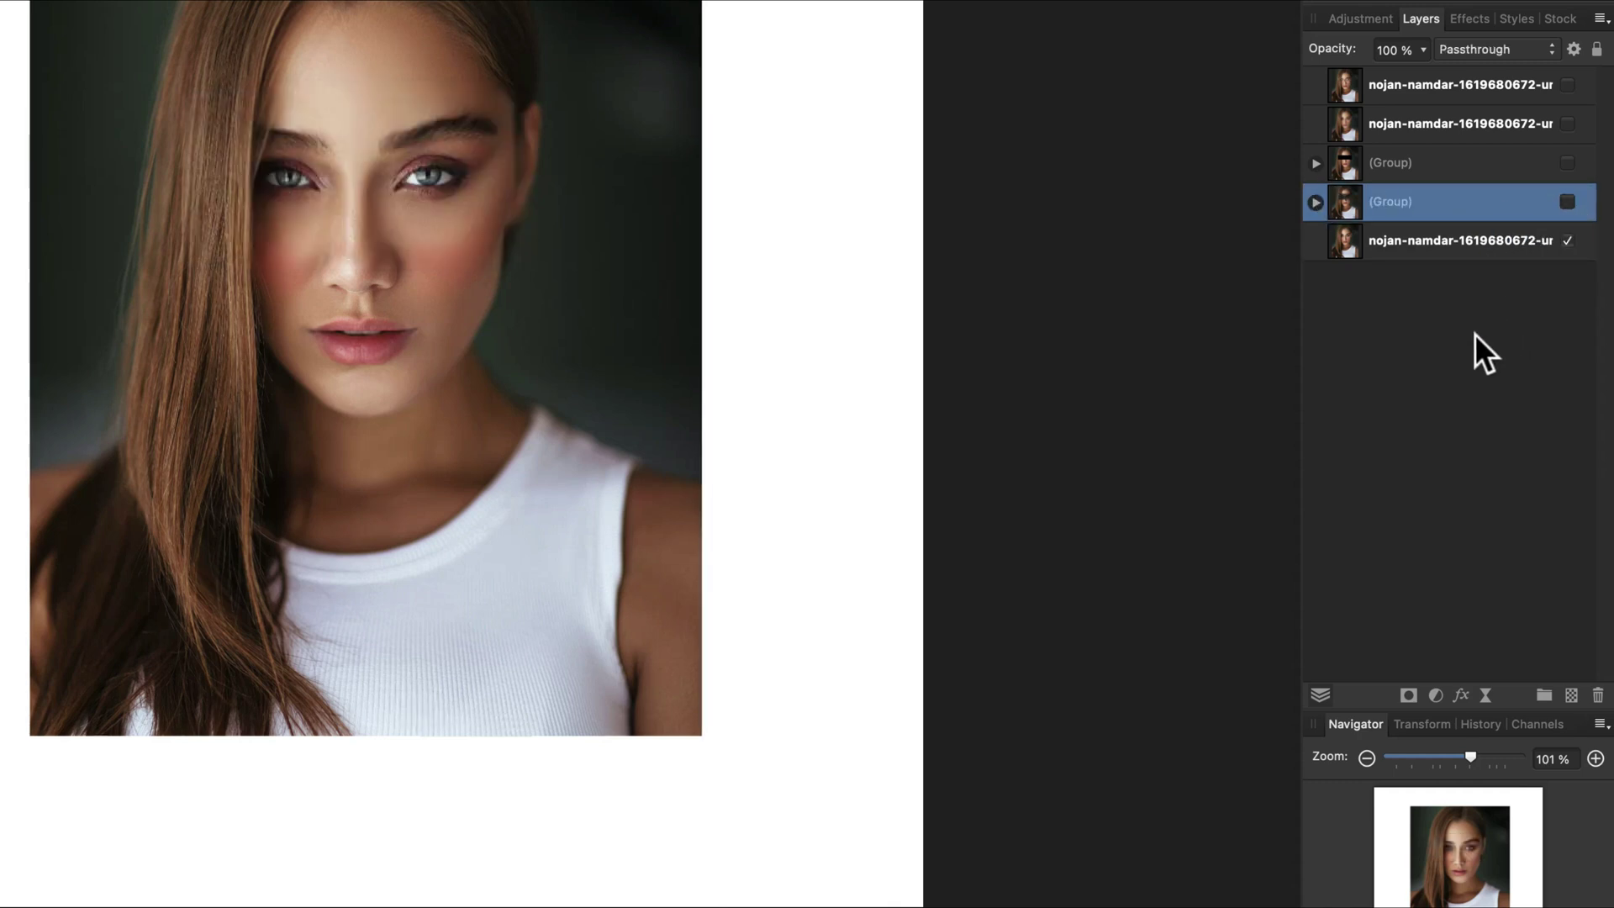
pyautogui.click(1575, 89)
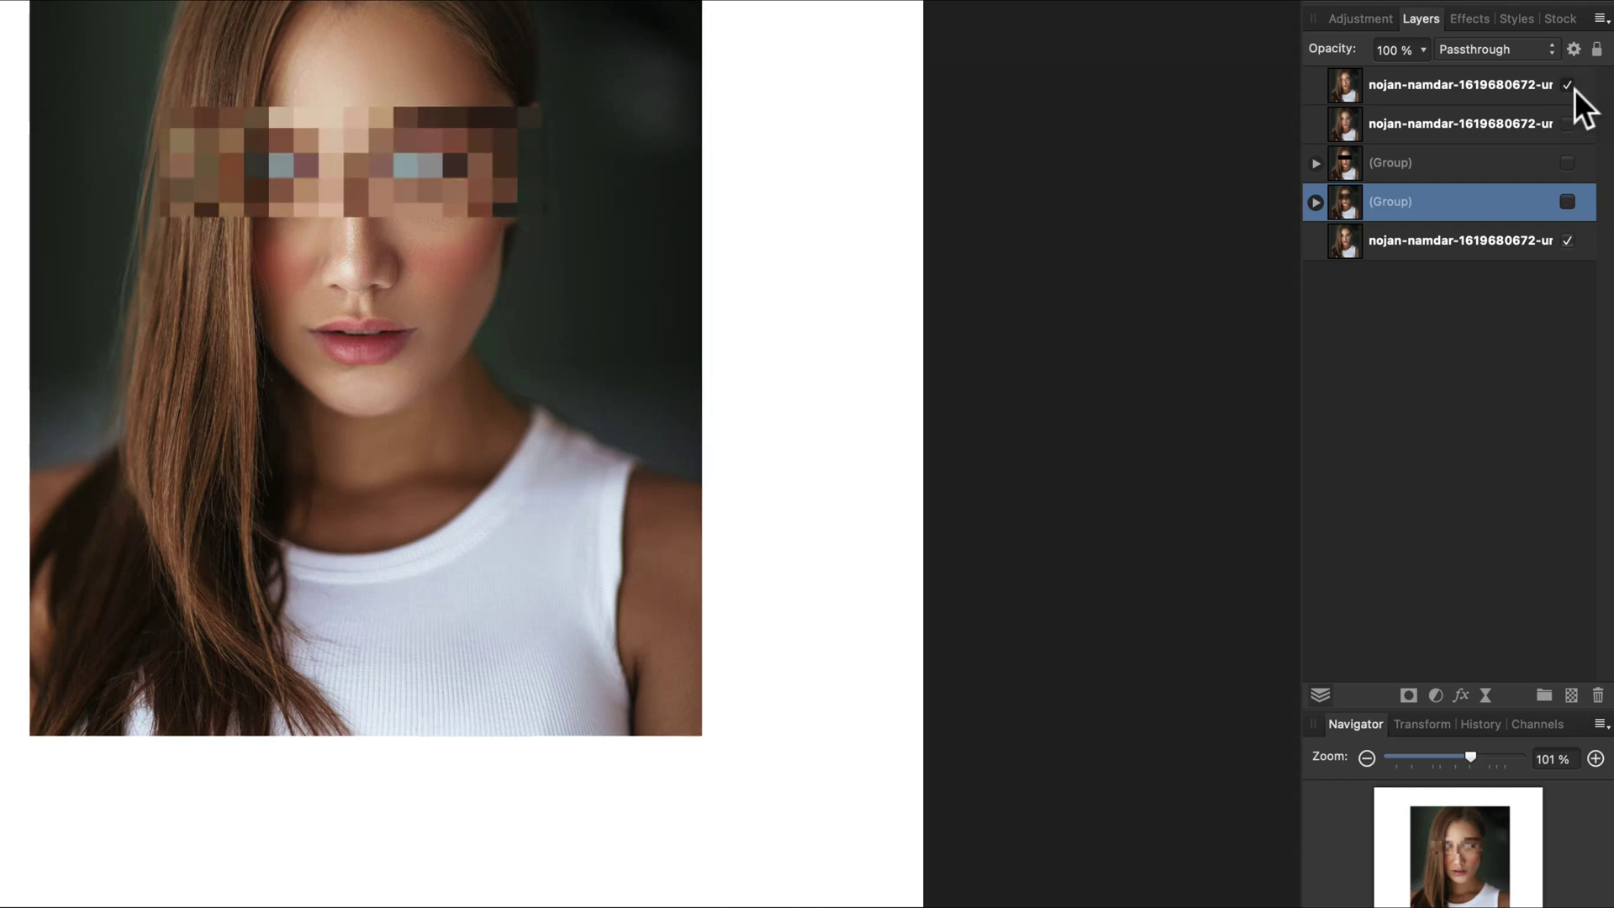
pyautogui.click(1575, 89)
pyautogui.click(1571, 126)
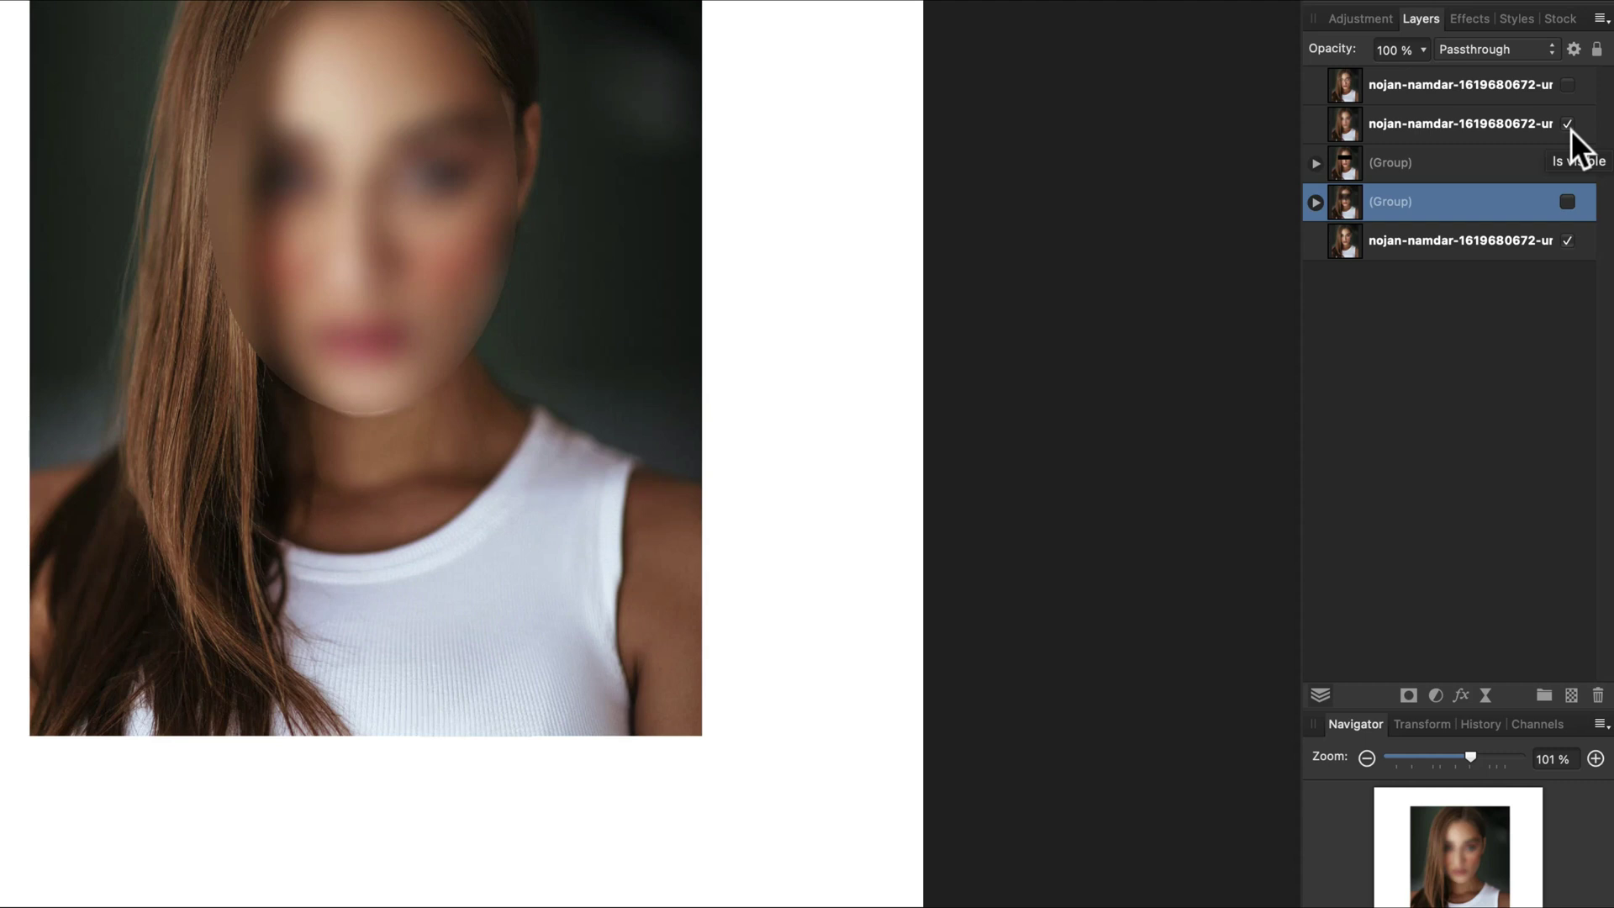